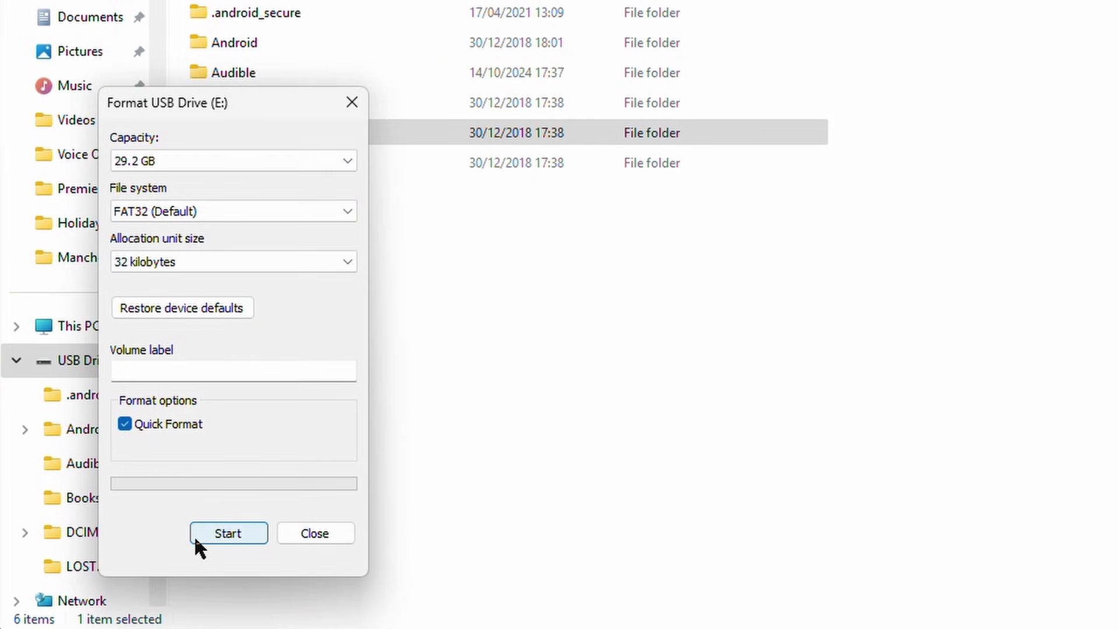
Quick-format USB Drive (E:) as FAT32, accepting the warning that all its data will be erased.
left_click(225, 536)
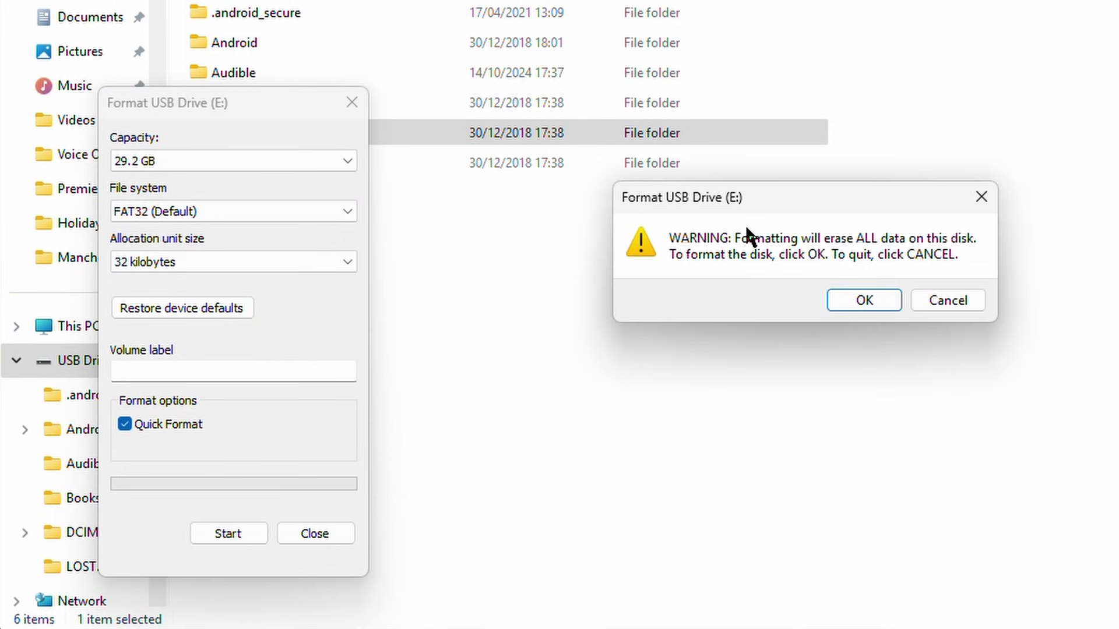
left_click(841, 297)
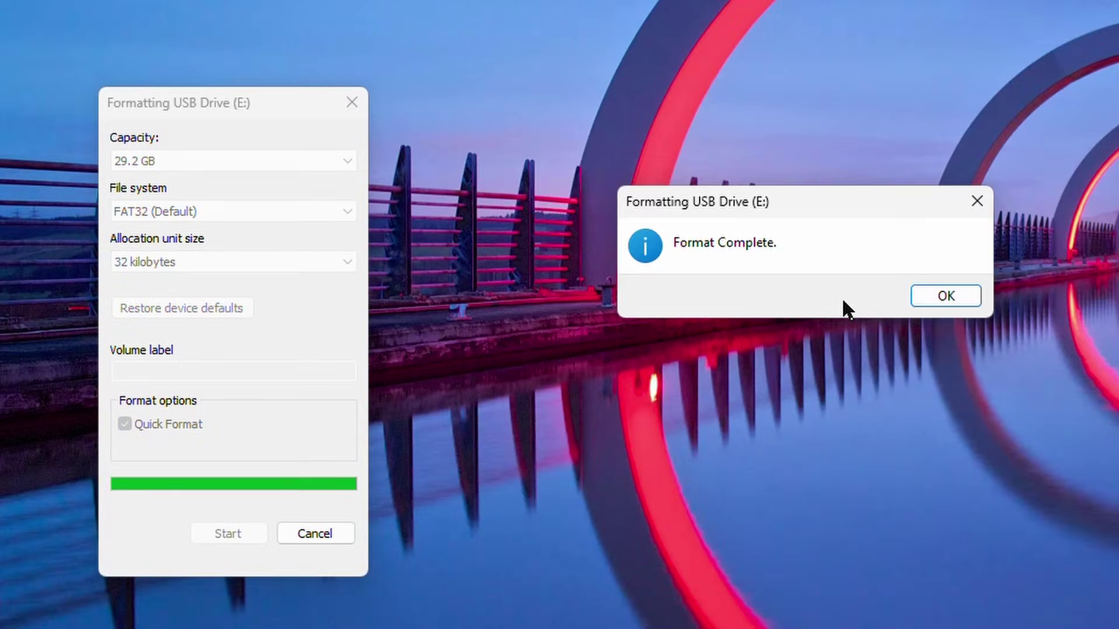
left_click(967, 301)
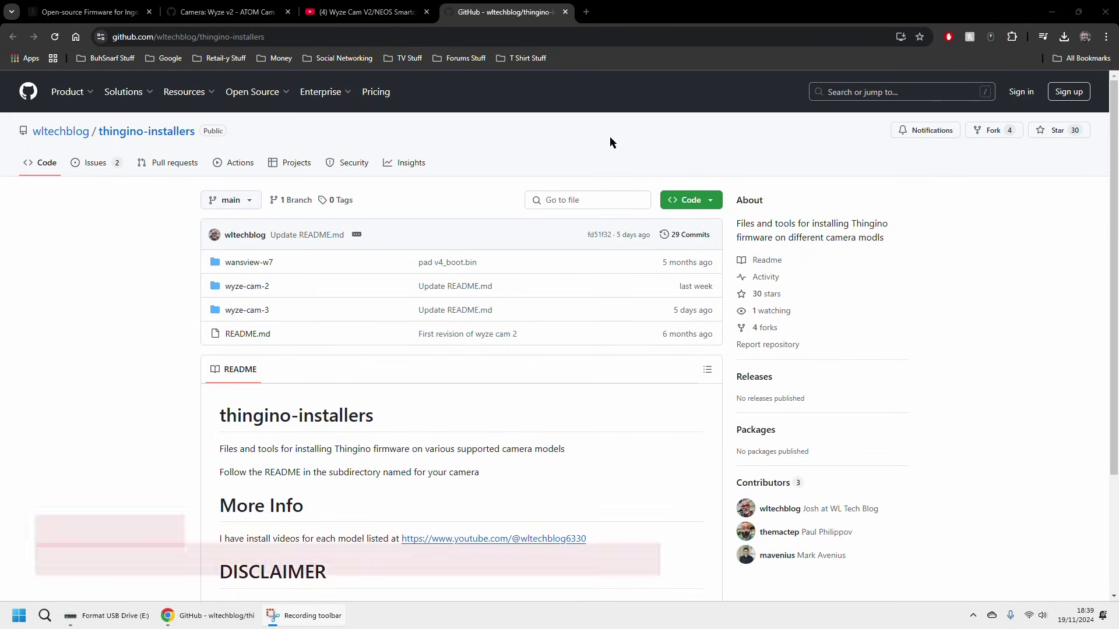
Open the wyze-cam-2 installer folder and highlight its instruction about unzipping to the SD card.
left_click(247, 288)
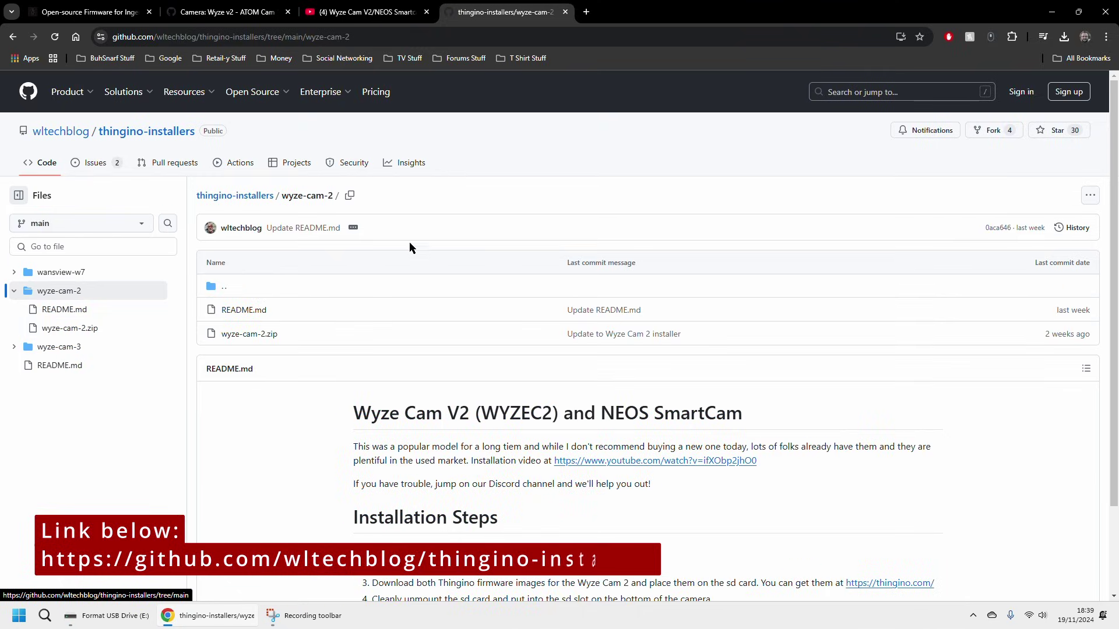
scroll(654, 237, "down", 2)
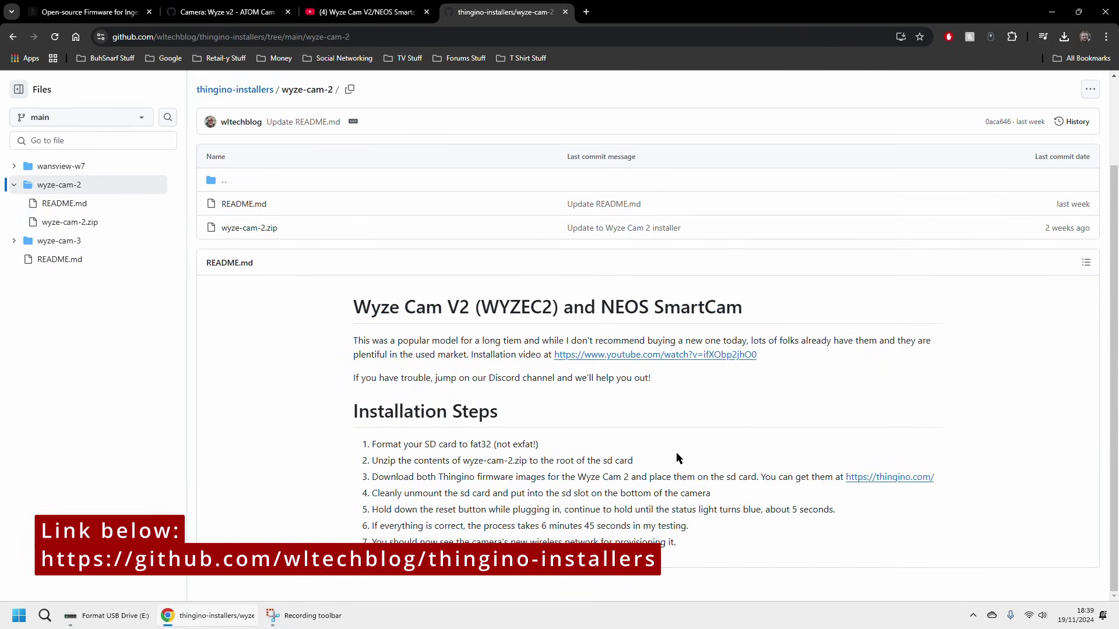
left_click_drag(375, 460, 646, 465)
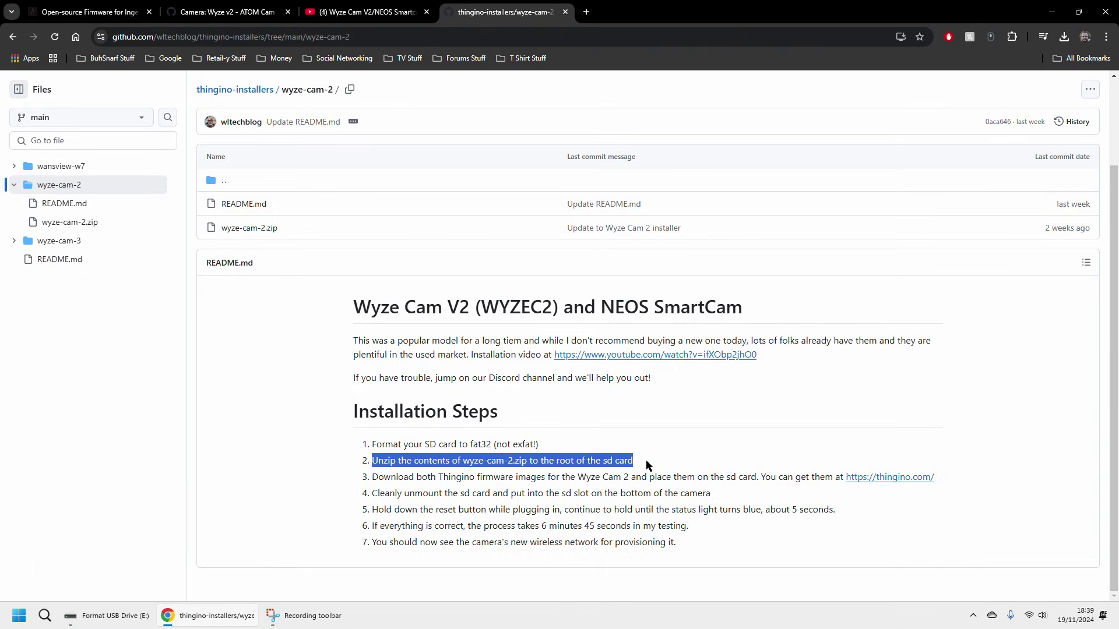
right_click(236, 229)
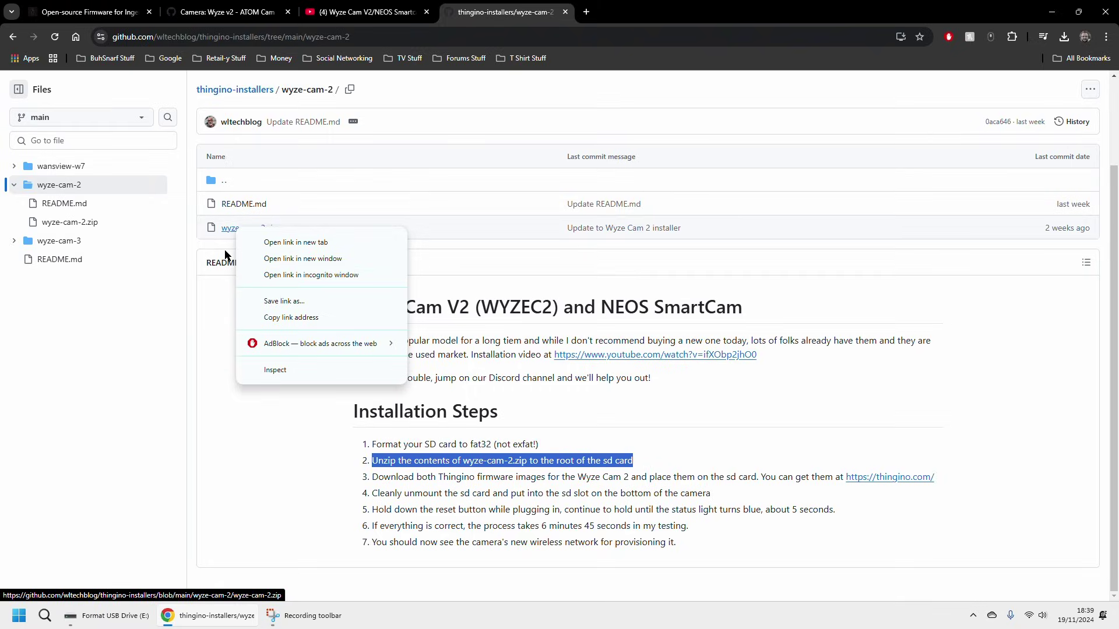
left_click(226, 255)
Download the raw wyze-cam-2.zip into Downloads\Neos SmartCam and open it to view its contents.
left_click(242, 229)
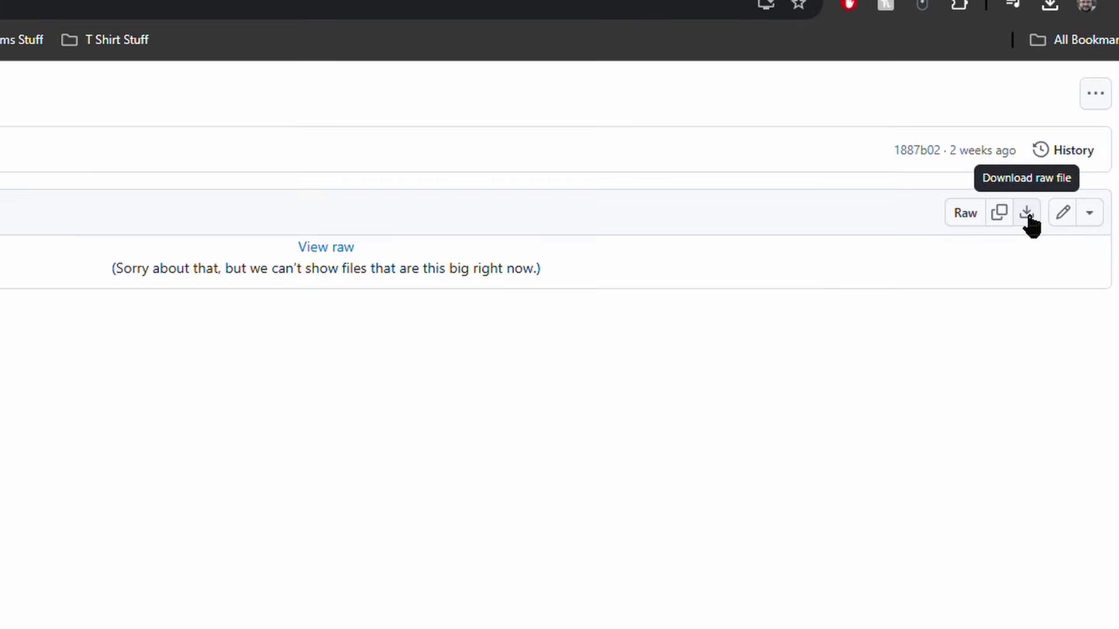
left_click(1027, 214)
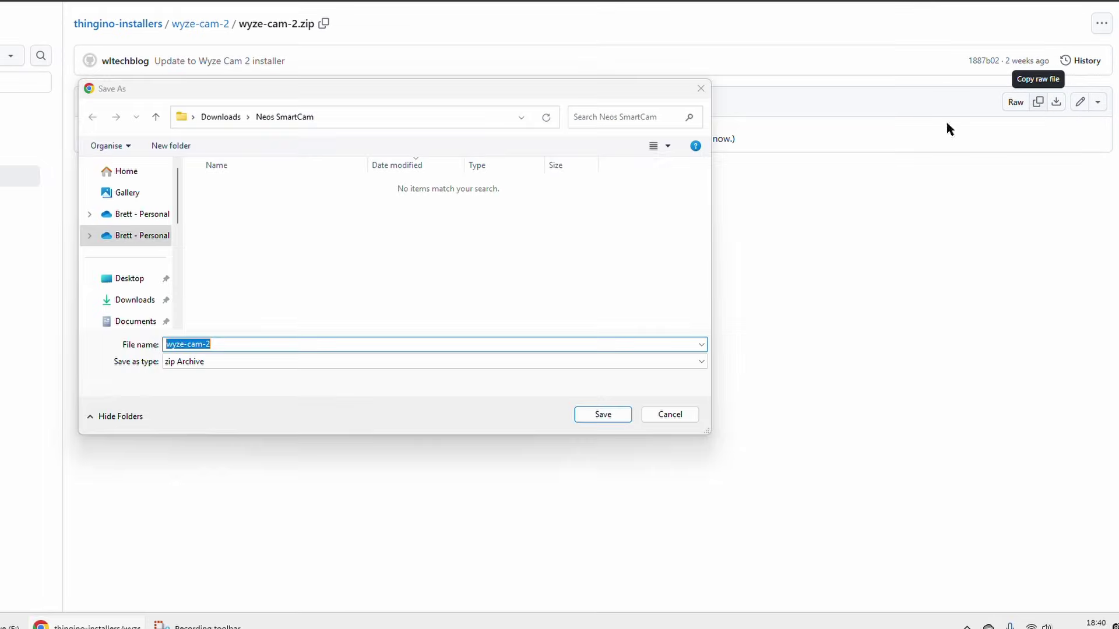
left_click(603, 415)
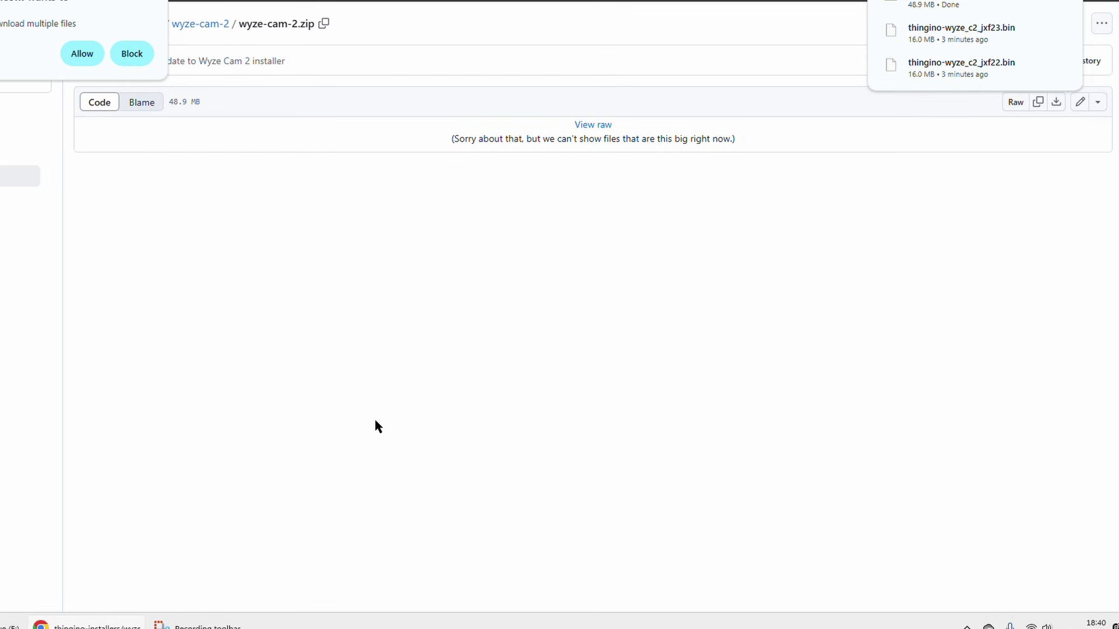
key("super")
key("super")
left_click(951, 5)
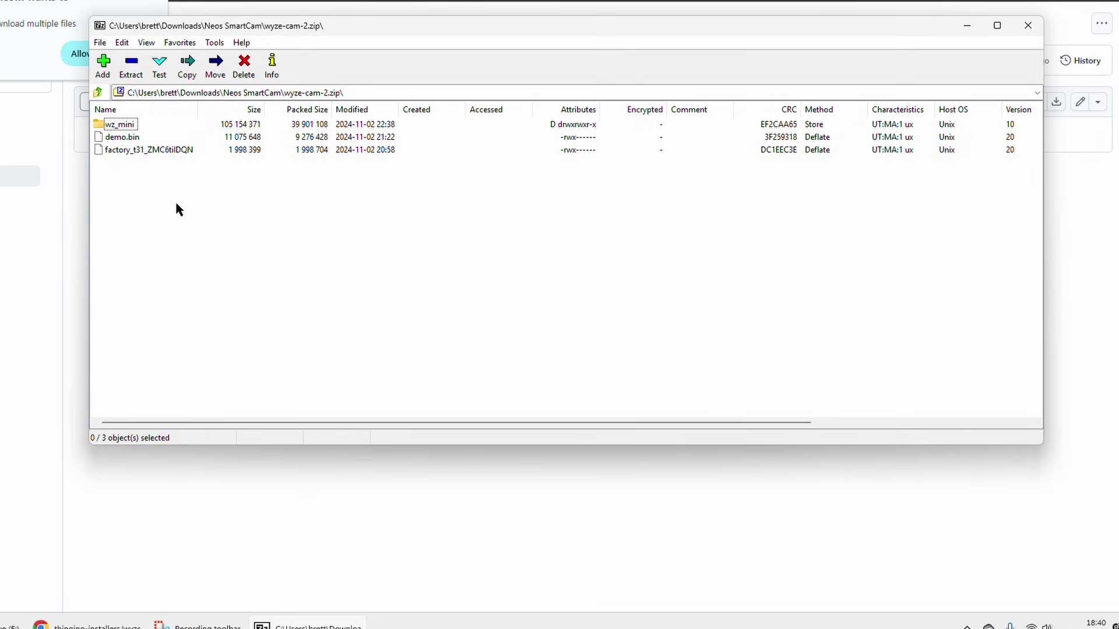
Extract All of wyze-cam-2.zip, then open the wyze-cam-2 folder and select its three items.
mouse_move(197, 224)
left_mouse_down()
mouse_move(105, 110)
mouse_move(194, 214)
left_mouse_up()
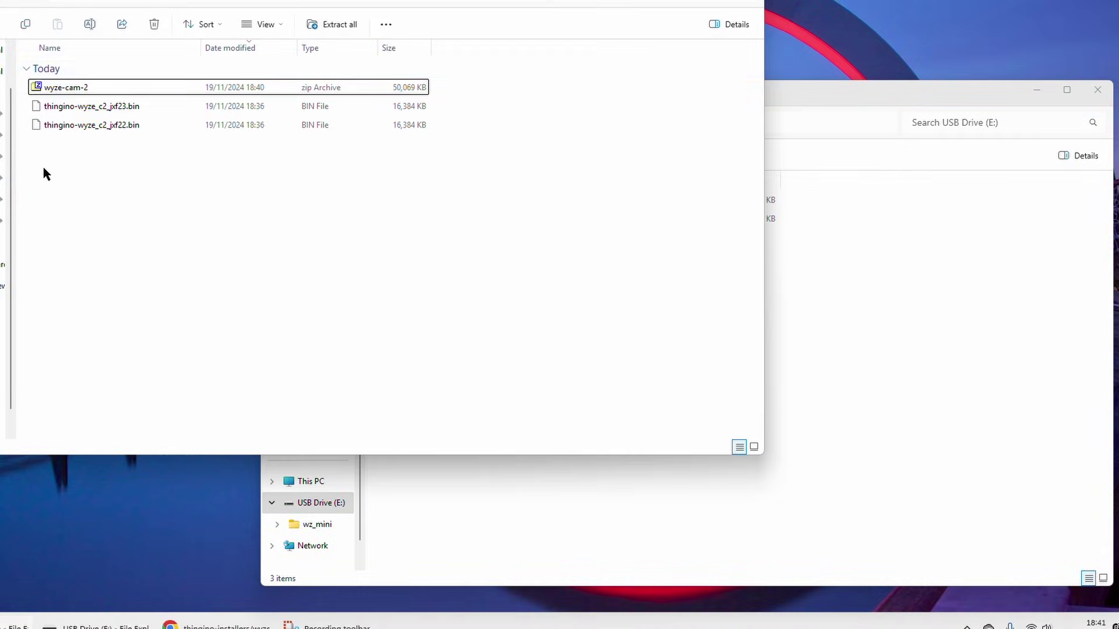
right_click(83, 87)
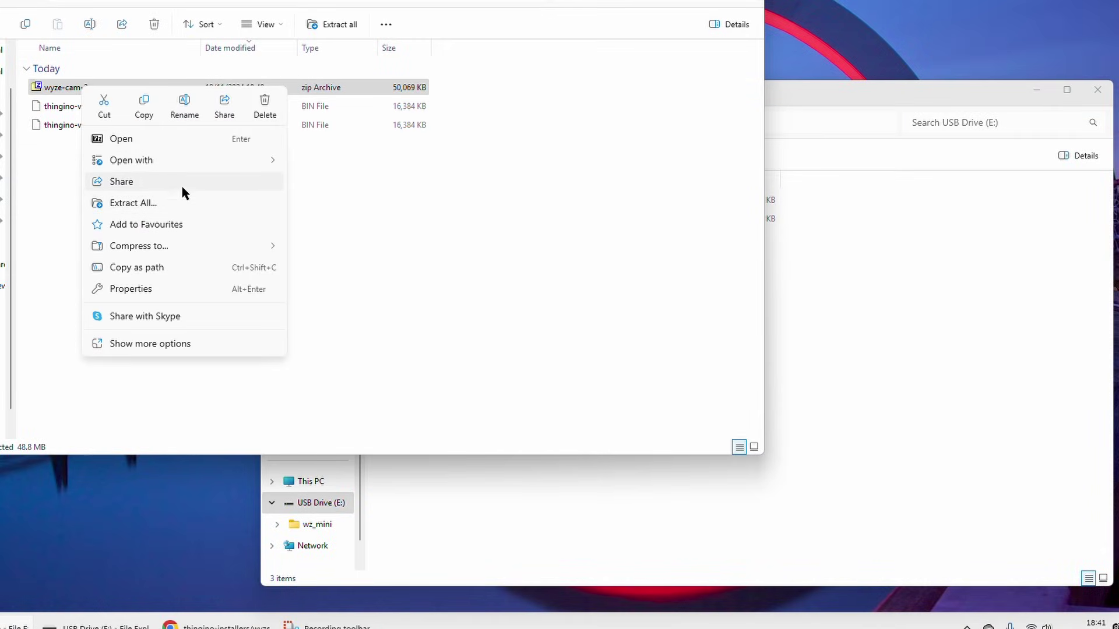
left_click(182, 203)
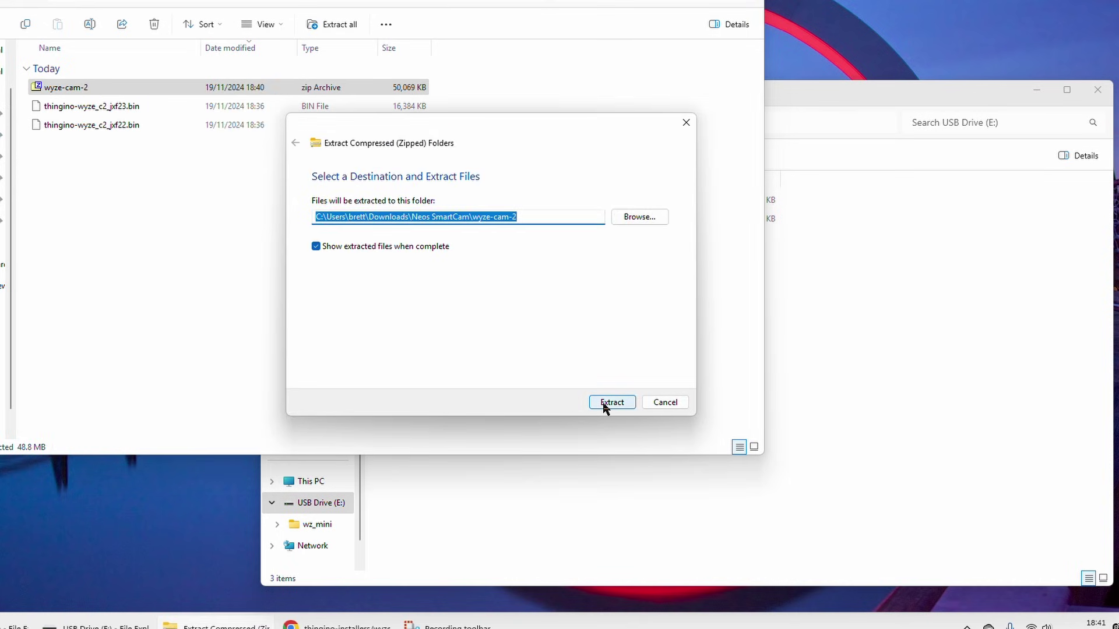
left_click(613, 402)
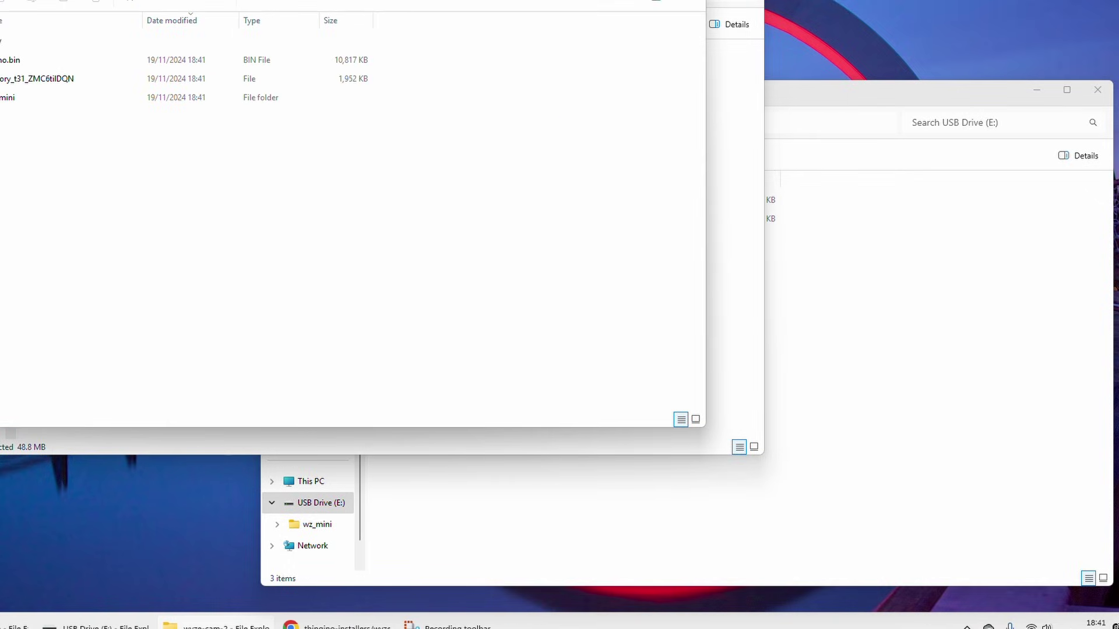
key("ctrl+w")
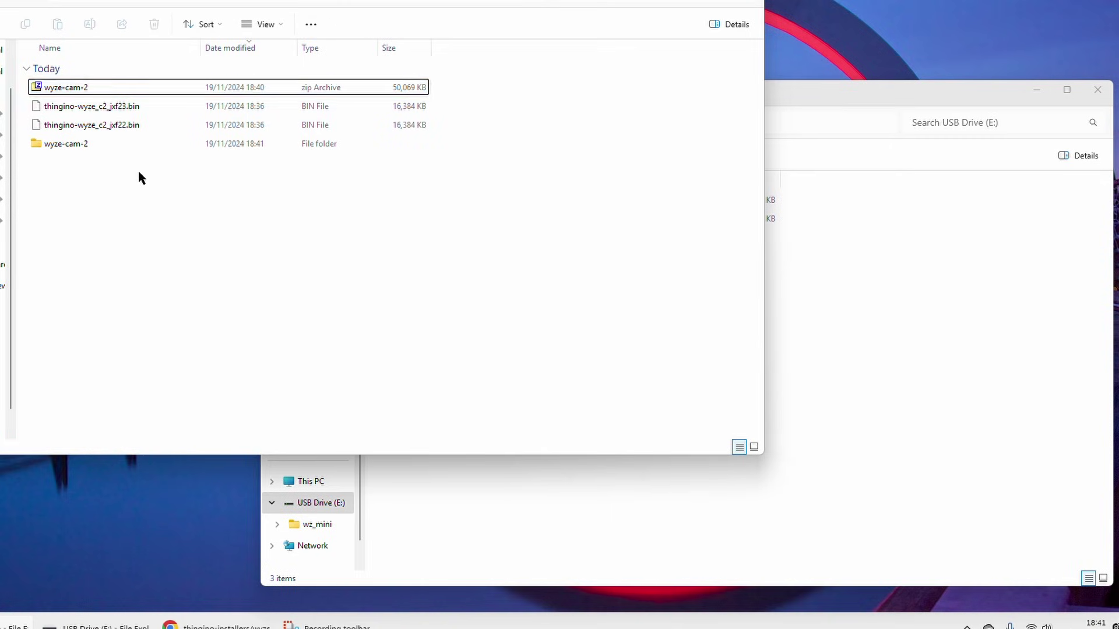
left_click(60, 145)
double_click(61, 144)
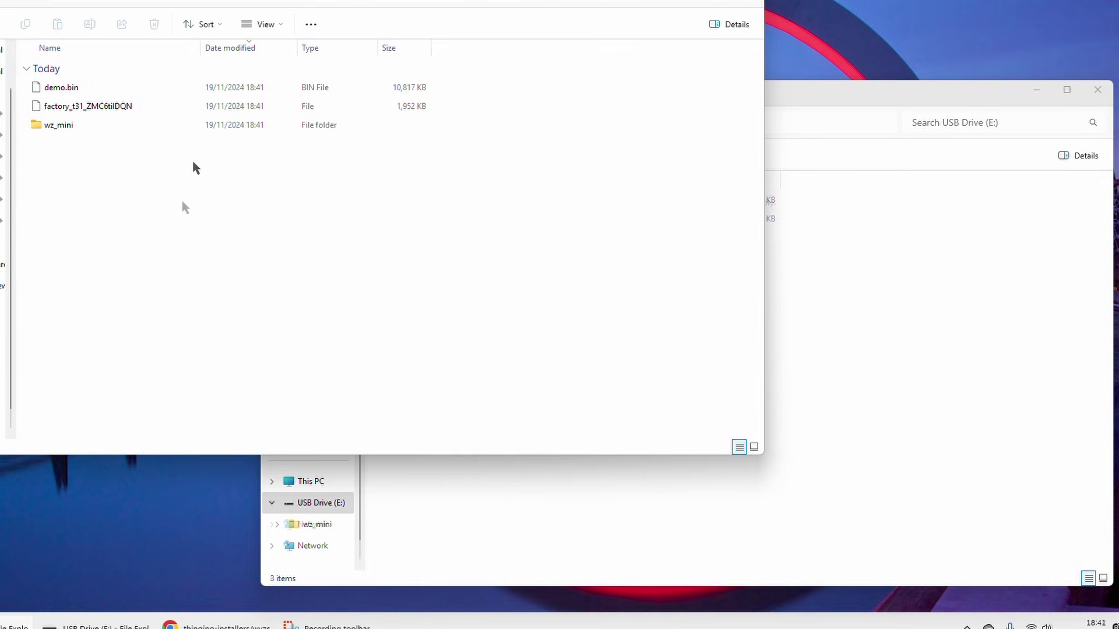
left_click_drag(182, 204, 849, 345)
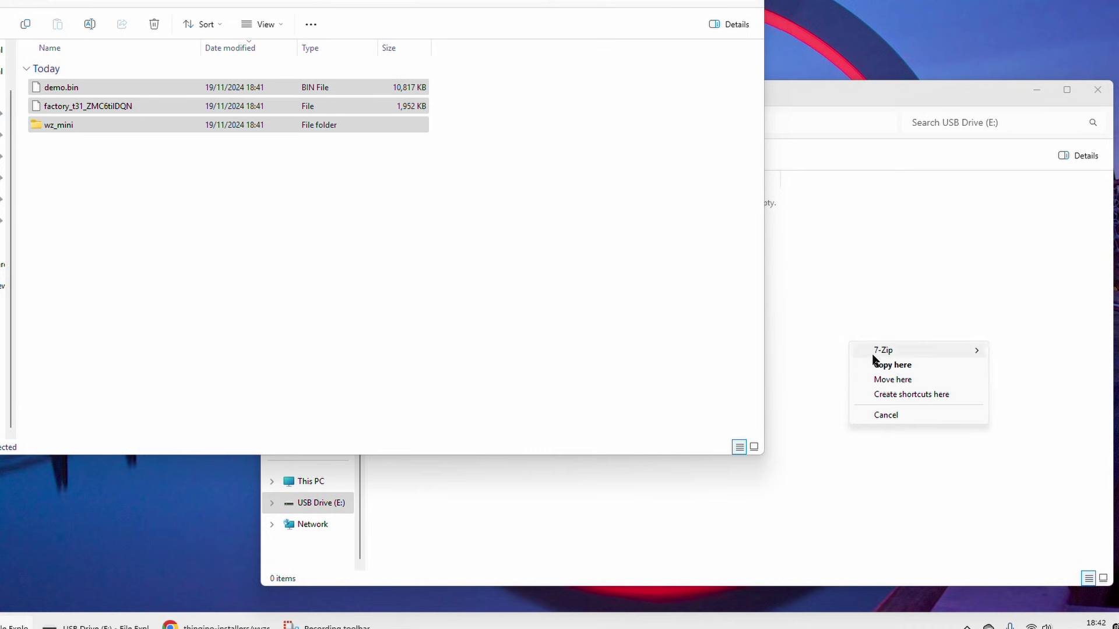
Copy wz_mini, demo.bin and the factory_t31 file onto the root of USB Drive (E:).
left_click(920, 366)
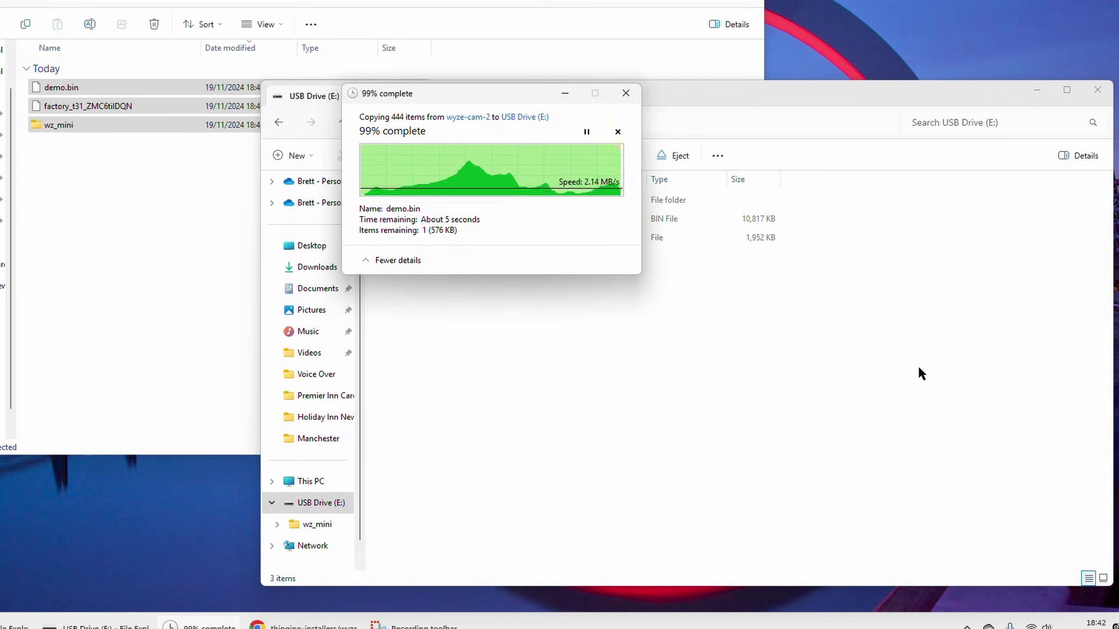
left_click(505, 291)
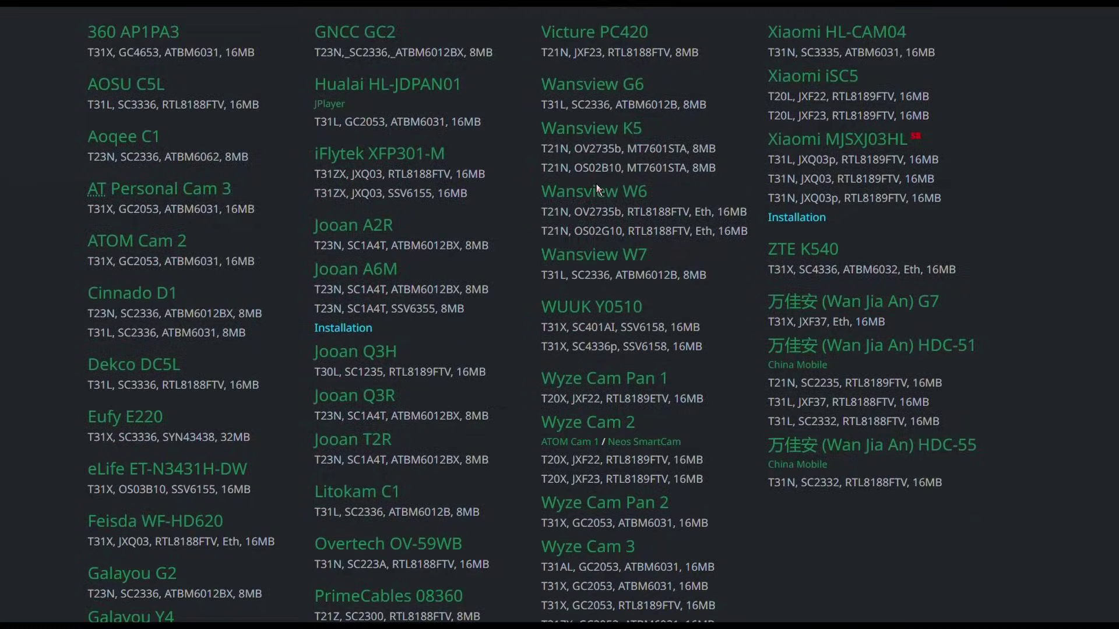
scroll(597, 187, "down", 2)
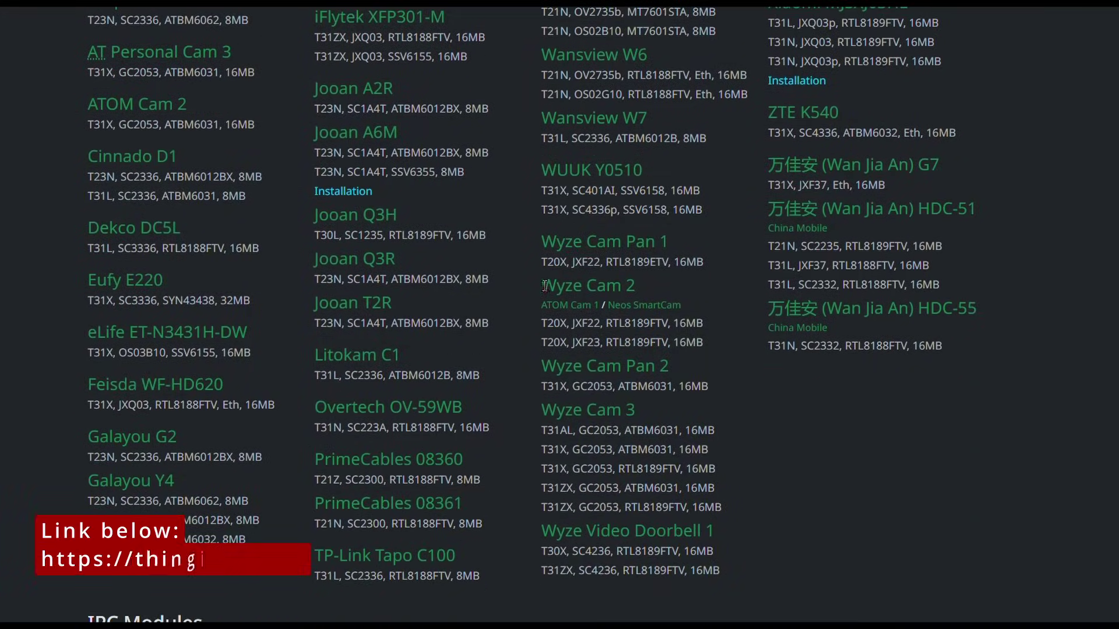
Save the Wyze Cam 2 T20X, JXF22 firmware link as thingino-wyze_c2_jxf22.bin.
left_click_drag(597, 295, 709, 343)
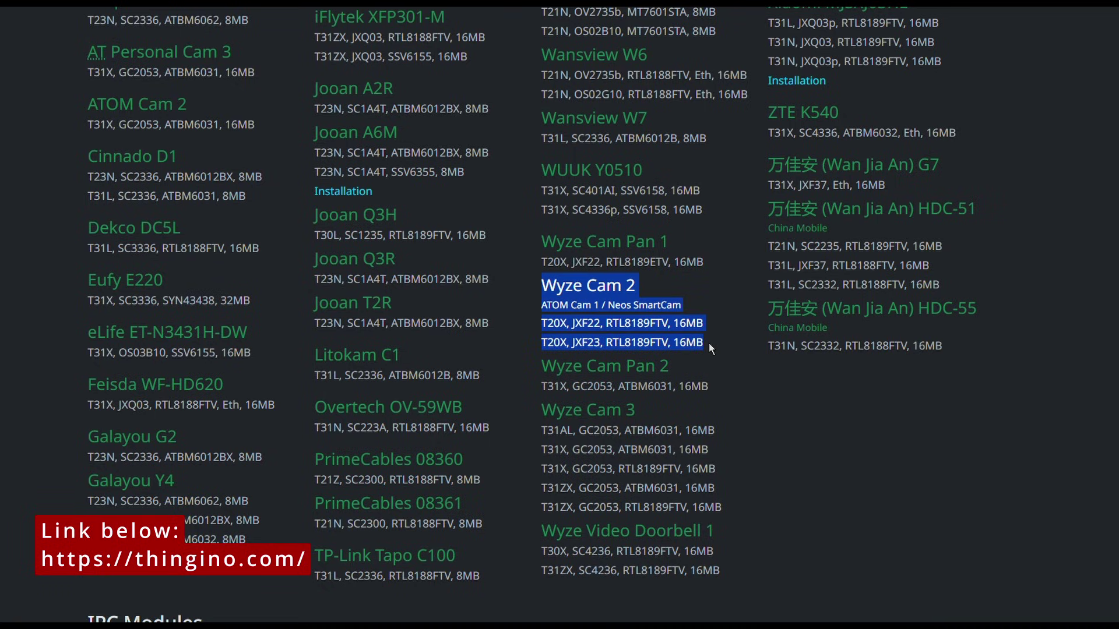
left_click(715, 293)
right_click(642, 328)
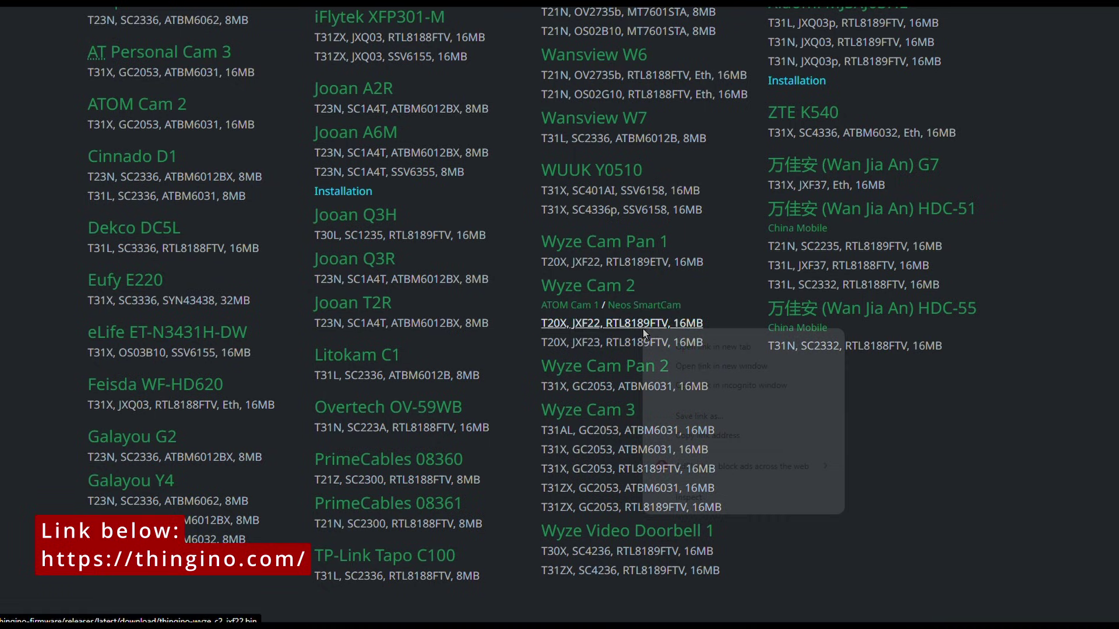
left_click(717, 415)
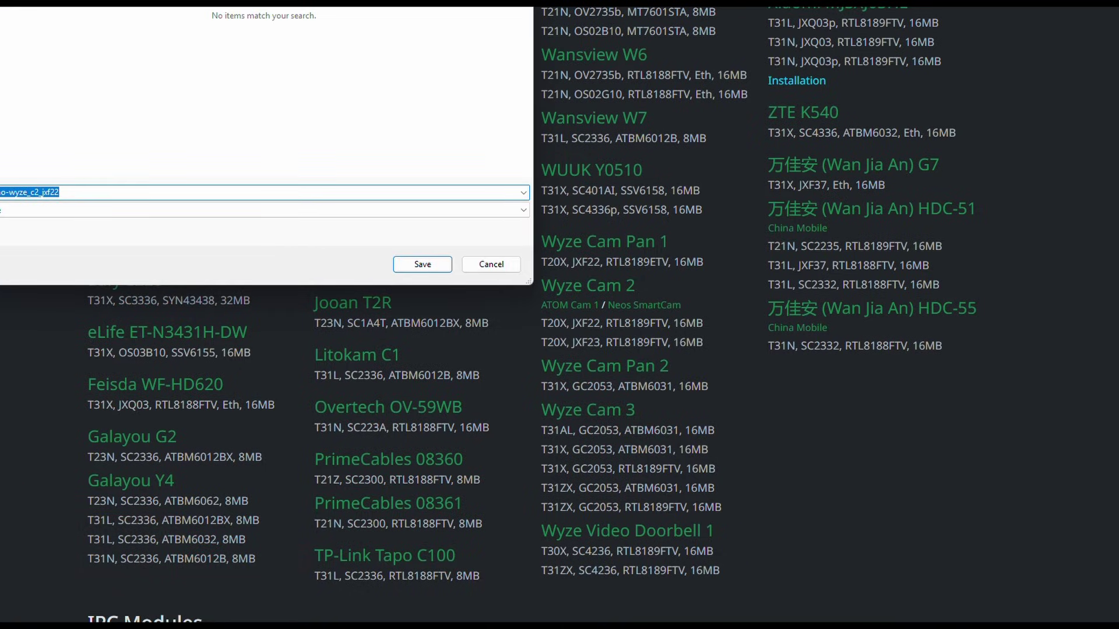
key("Return")
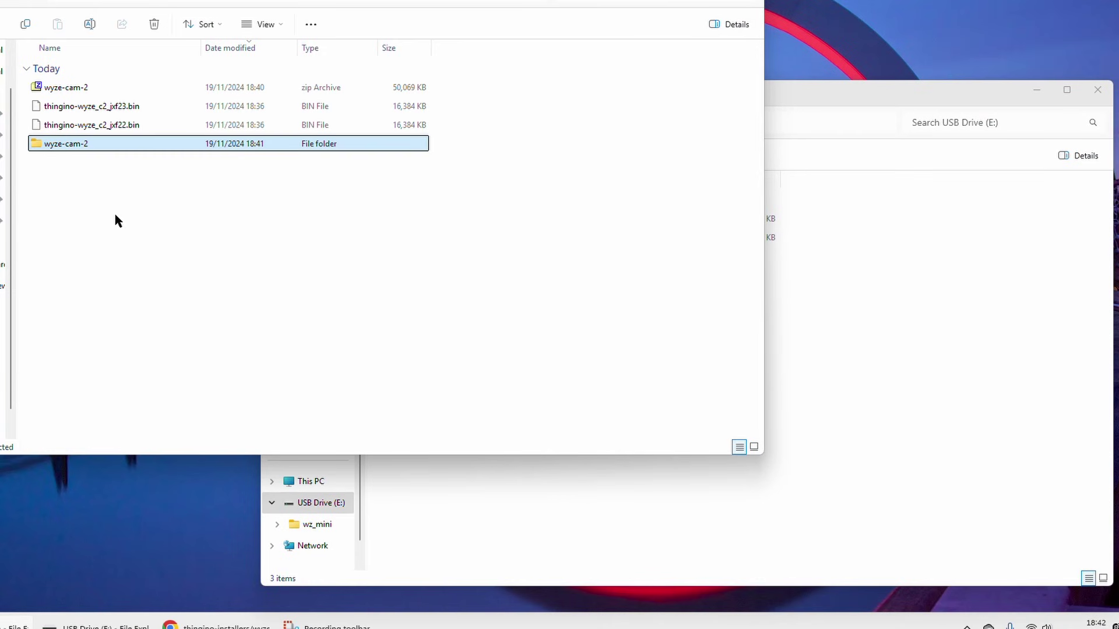
Copy both thingino-wyze_c2 .bin firmware files onto USB Drive (E:).
left_click_drag(494, 135, 233, 109)
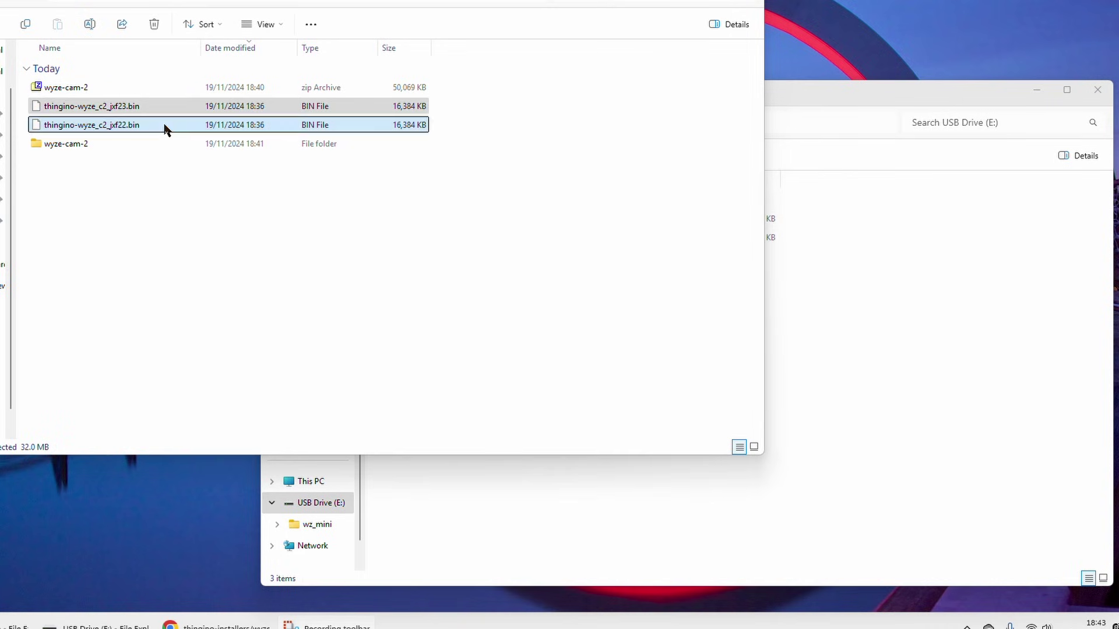
left_click_drag(165, 125, 893, 386)
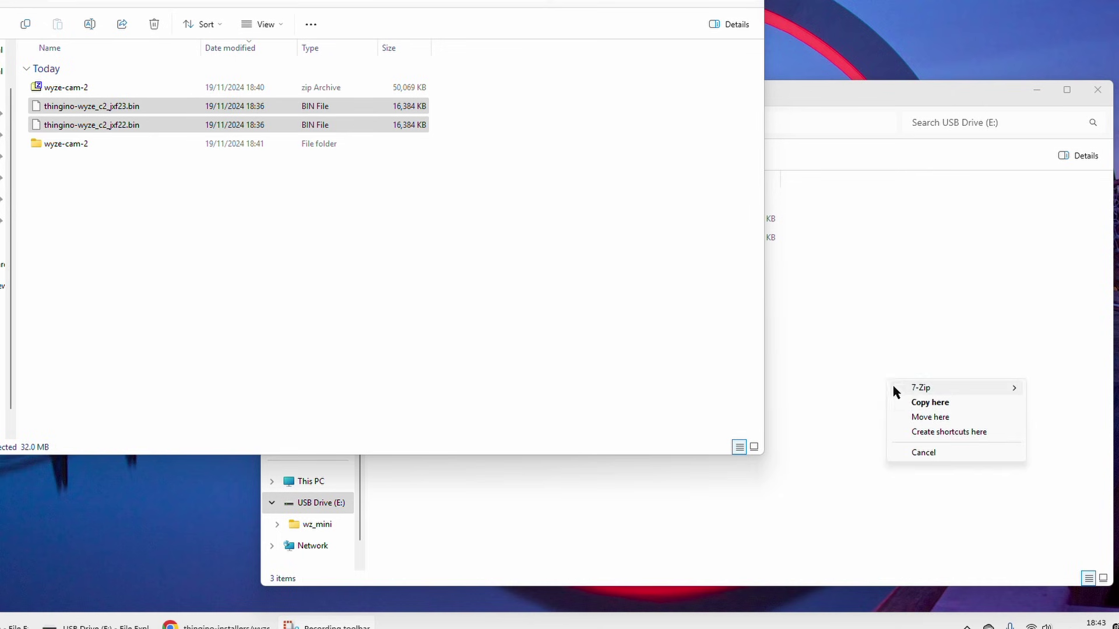
left_click(948, 404)
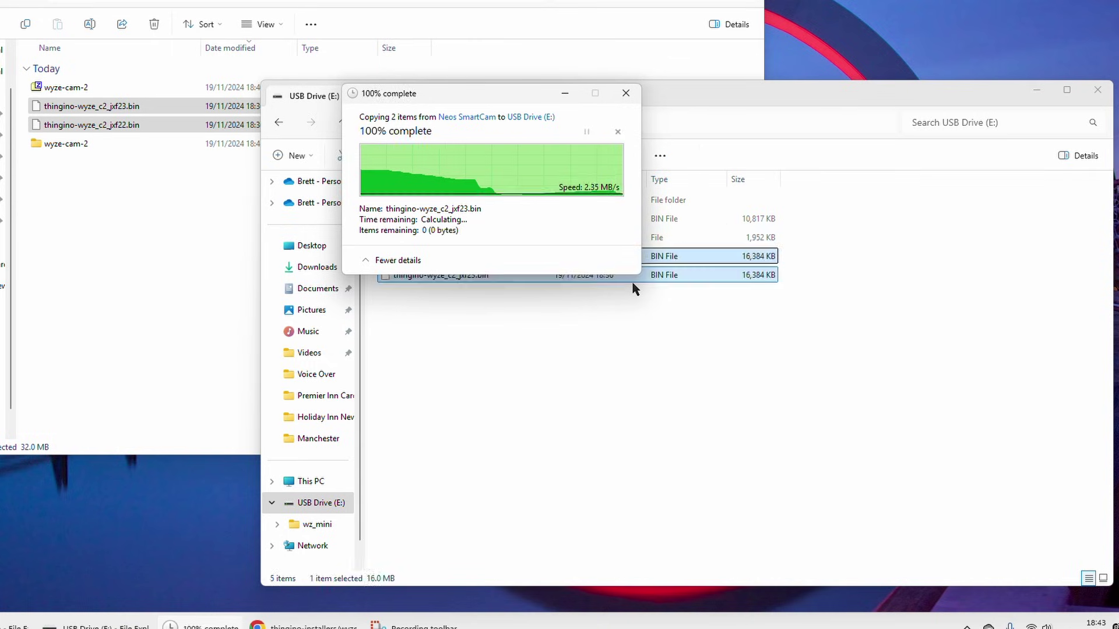
left_click(578, 288)
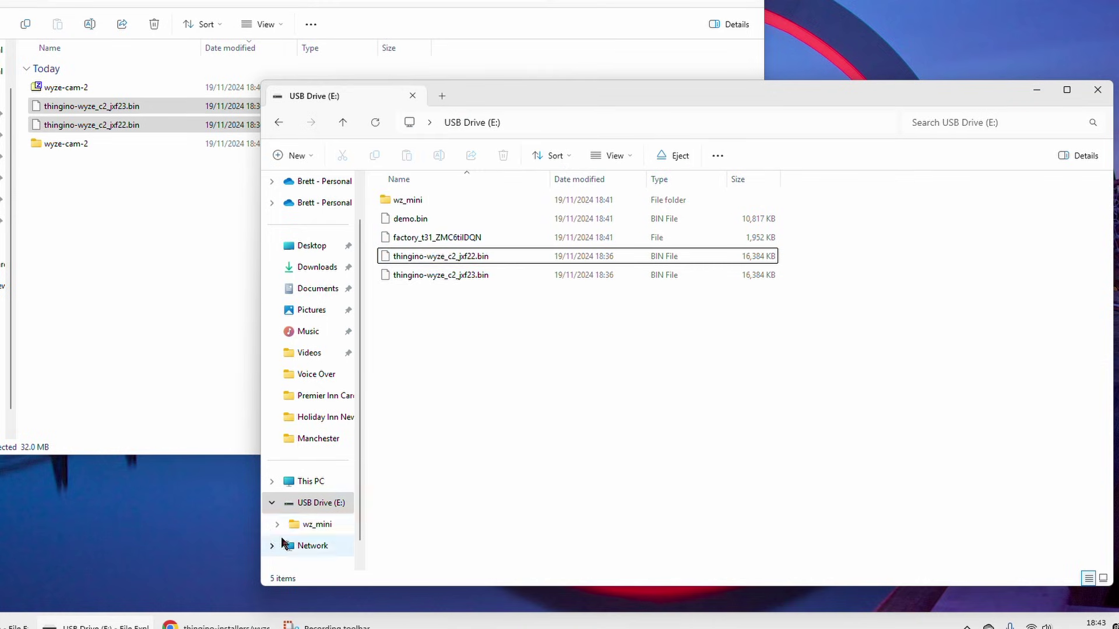
Safely eject USB Drive (E:).
left_click(320, 507)
right_click(320, 507)
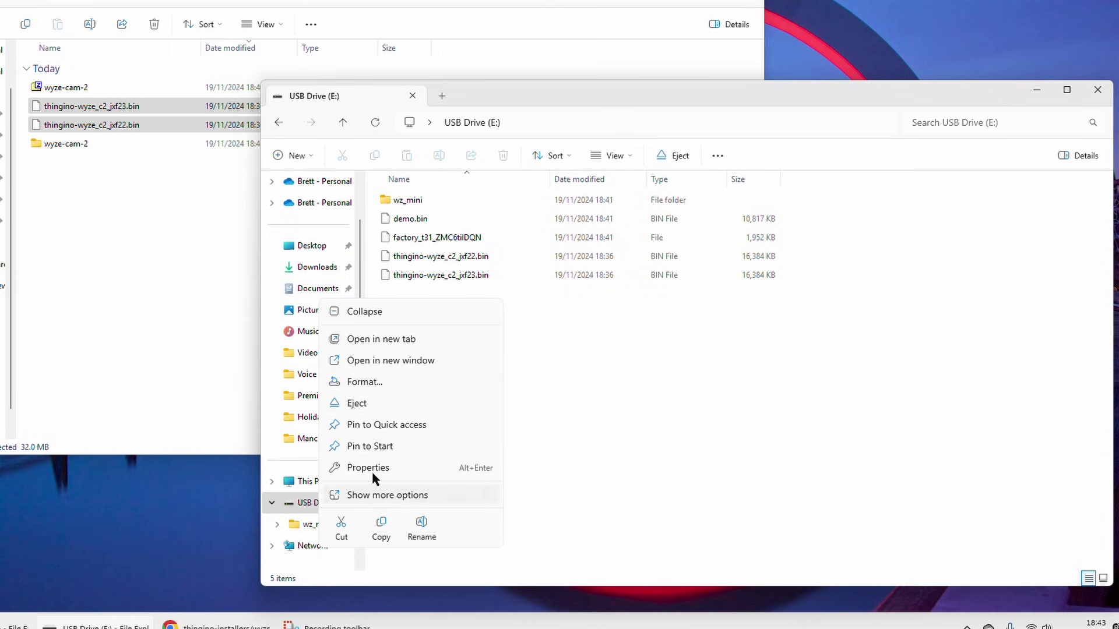
left_click(382, 403)
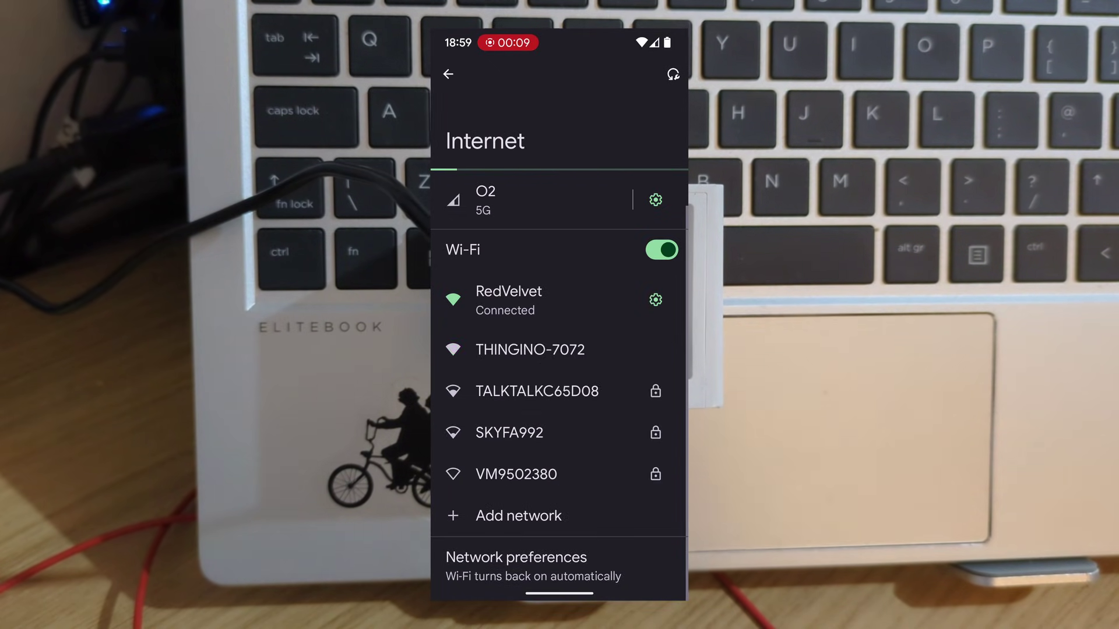
Join the THINGINO-7072 Wi-Fi network and complete Thingino's Initial Configuration.
scroll(559, 315, "down", 3)
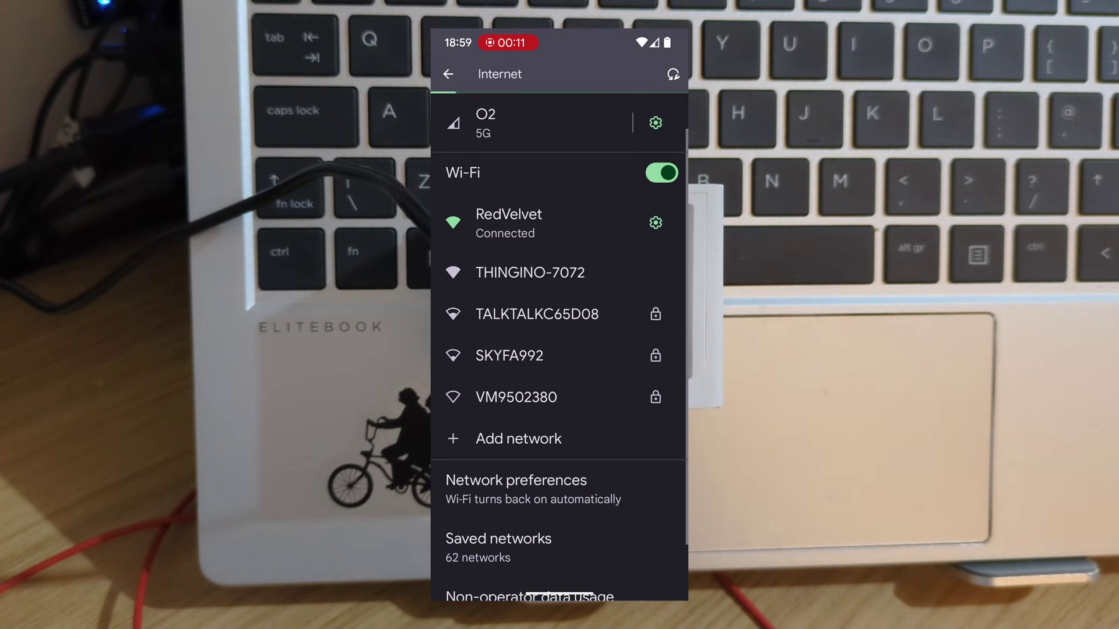
left_click(582, 271)
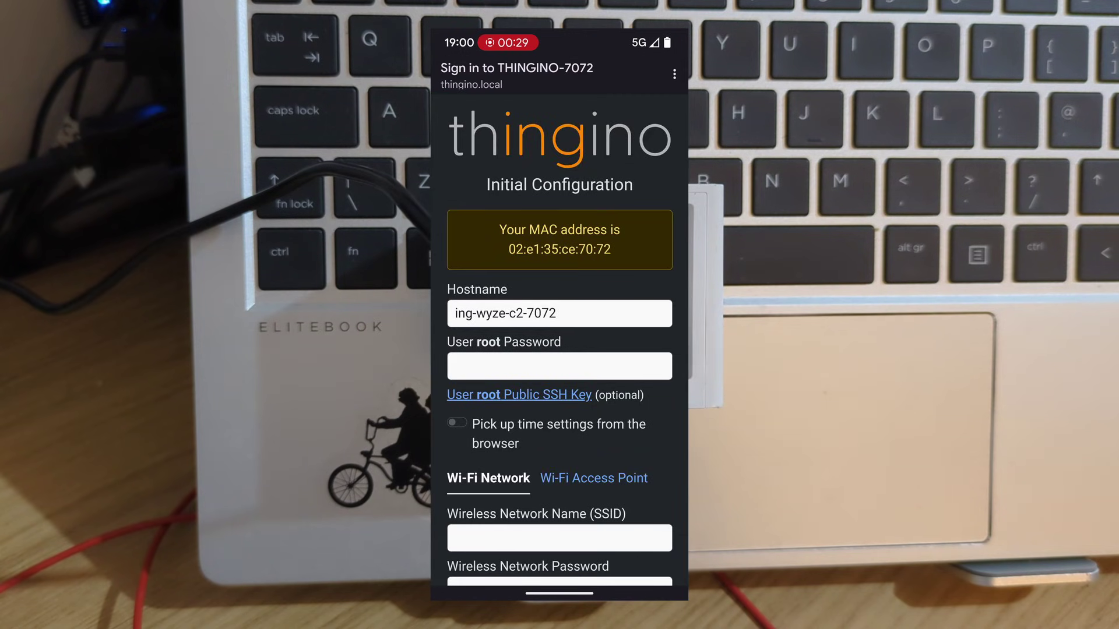
scroll(559, 338, "down", 2)
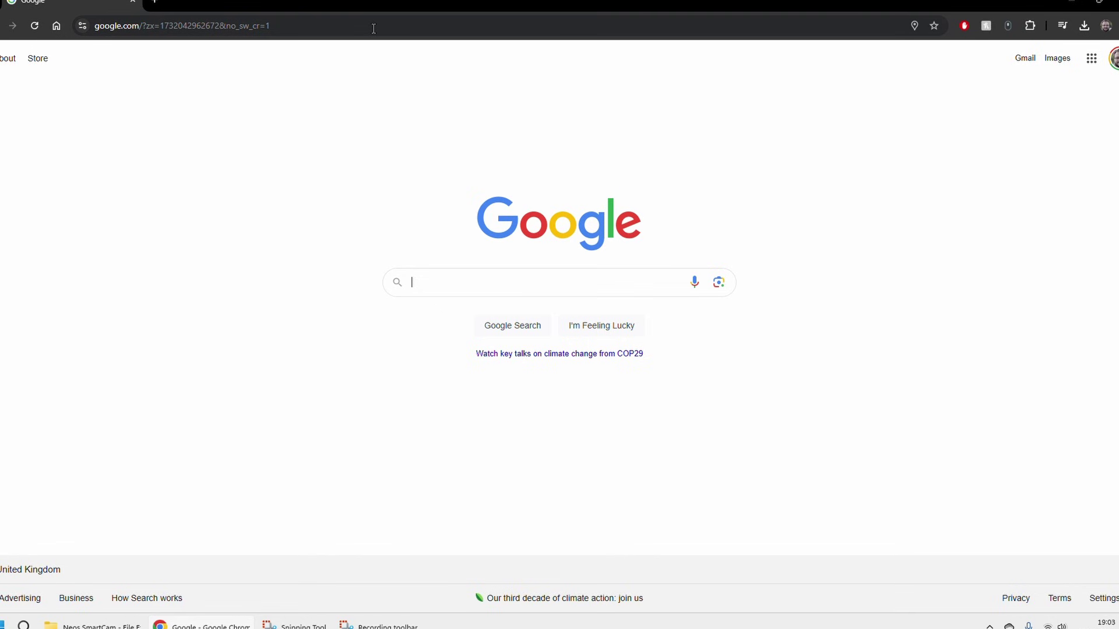
left_click(373, 26)
Enter 192.168.57.85 in Chrome's address bar to reach the camera's web interface.
type("192")
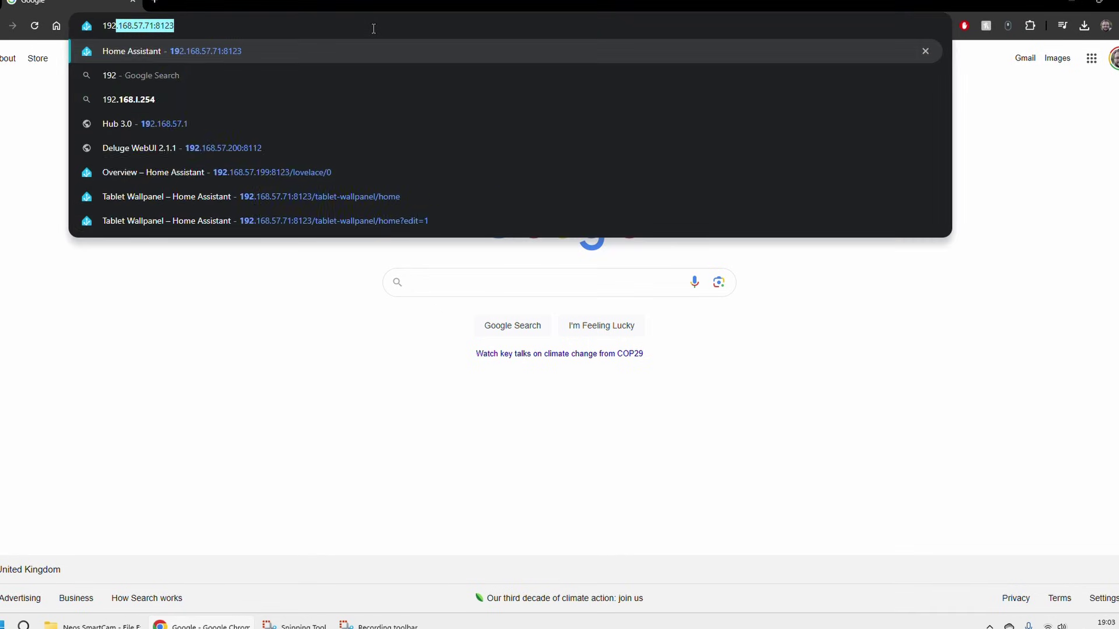
type(".168.5")
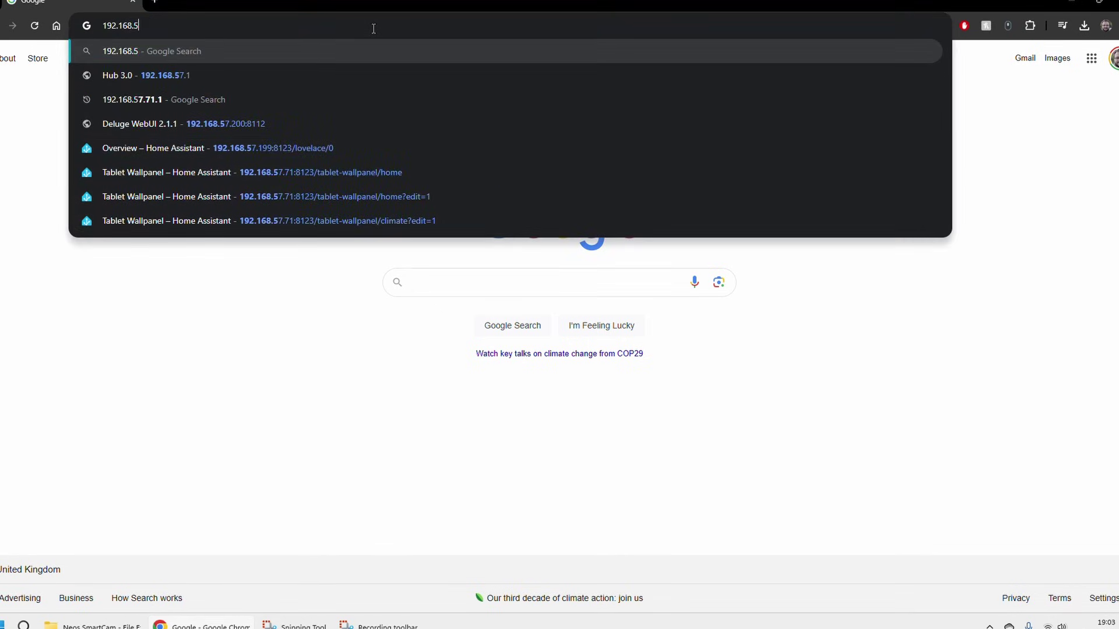
type("7.")
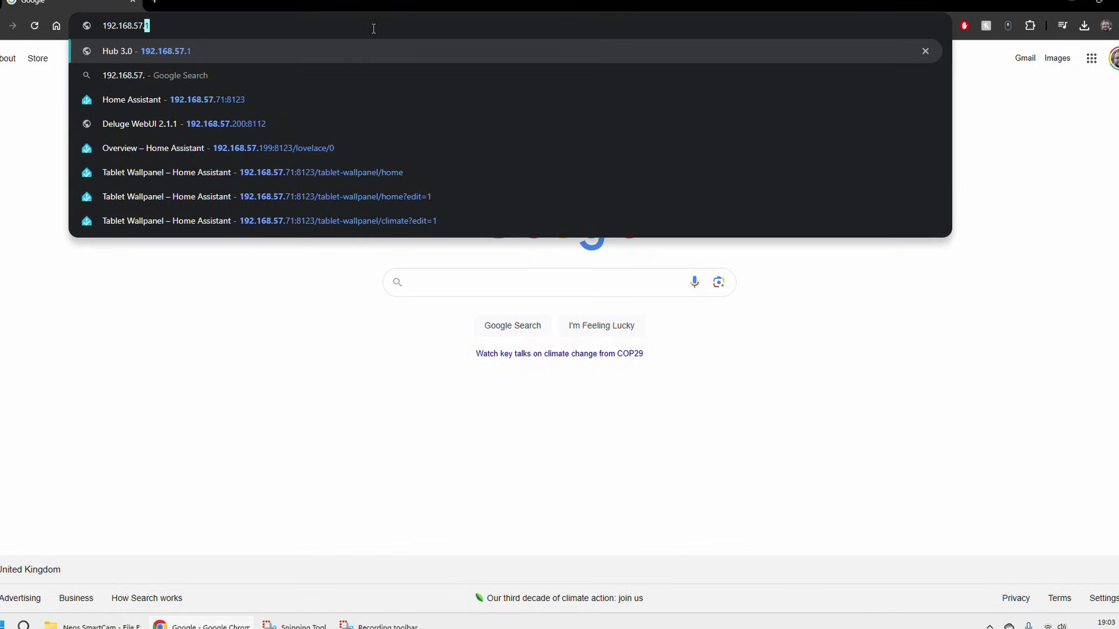
type("85/x/preview.cgi")
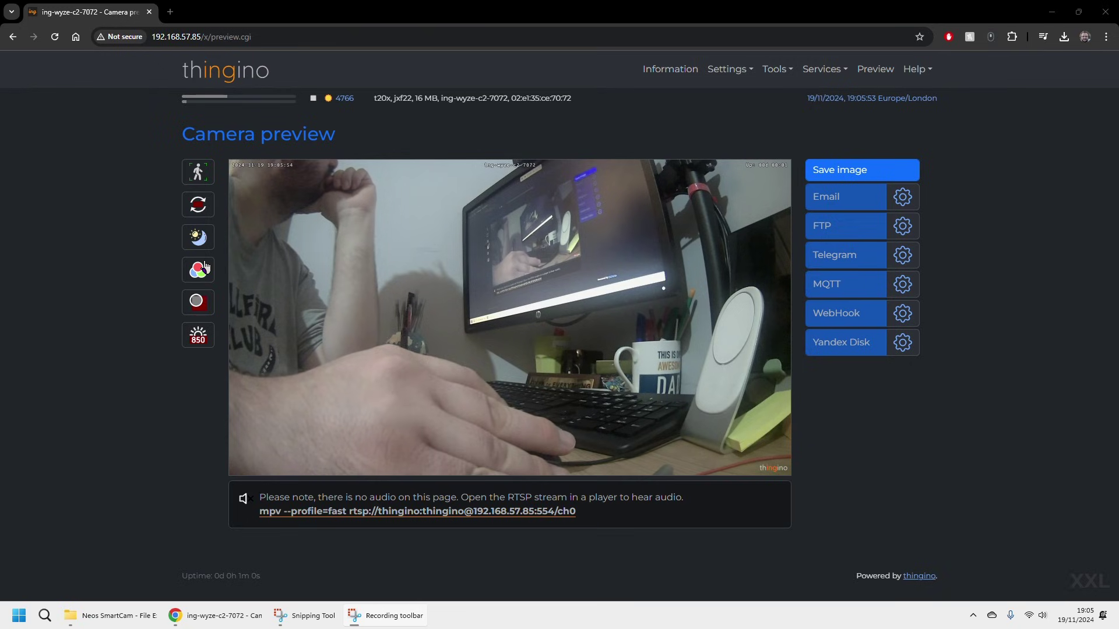
Turn on night mode in the live preview and toggle its colour mode to greyscale.
left_click(202, 236)
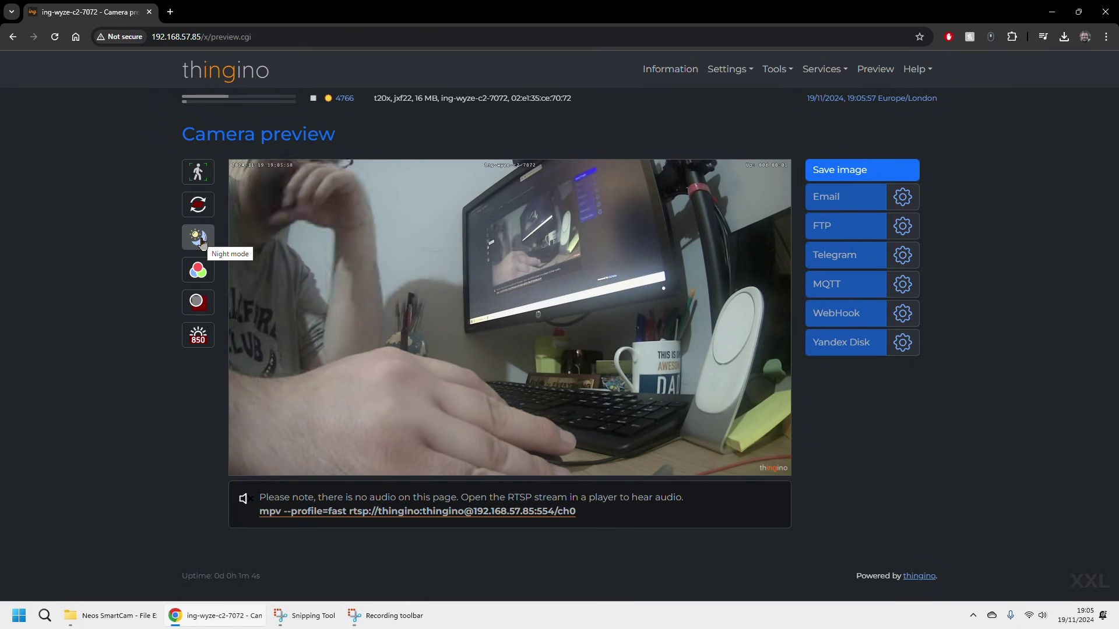
left_click(208, 239)
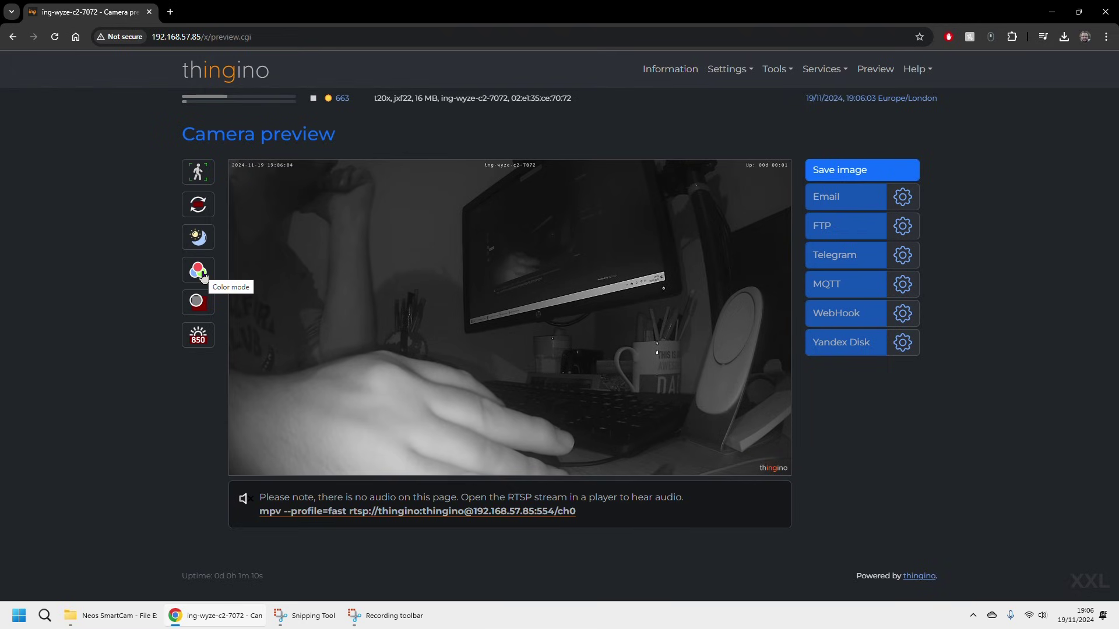
left_click(204, 271)
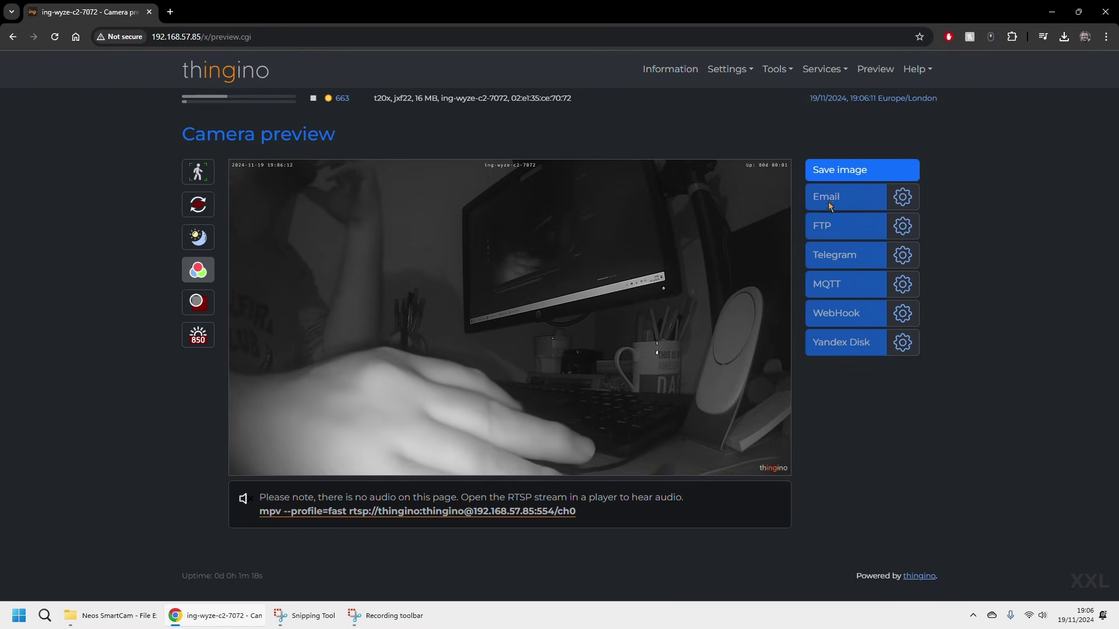
left_click(848, 170)
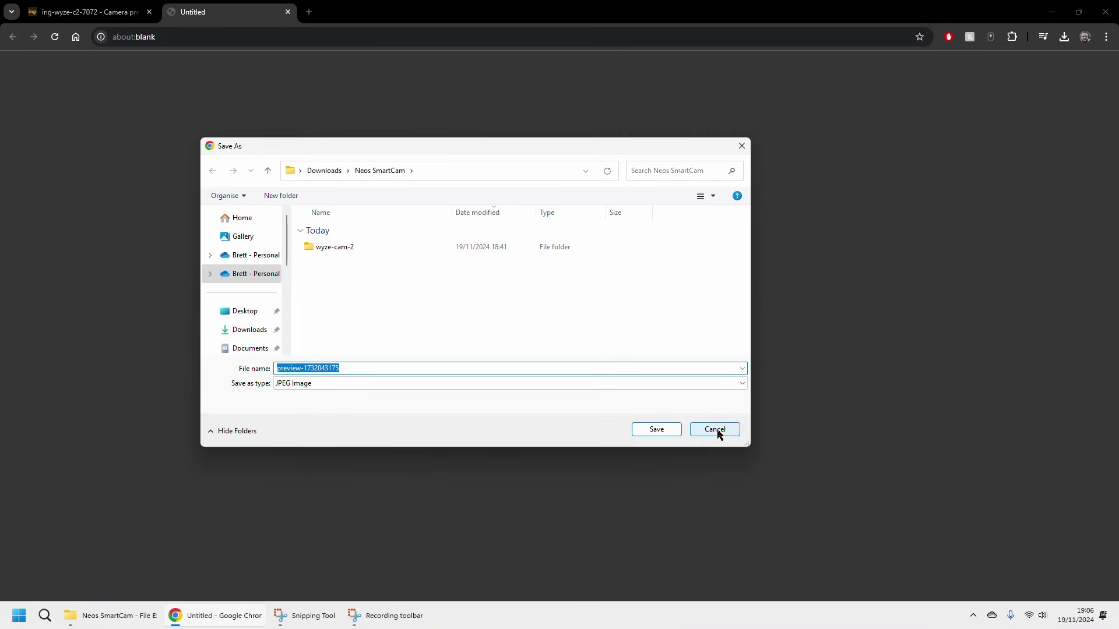
Save the preview snapshot as JPEG, return the feed to colour, then open Video Recording settings.
left_click(670, 431)
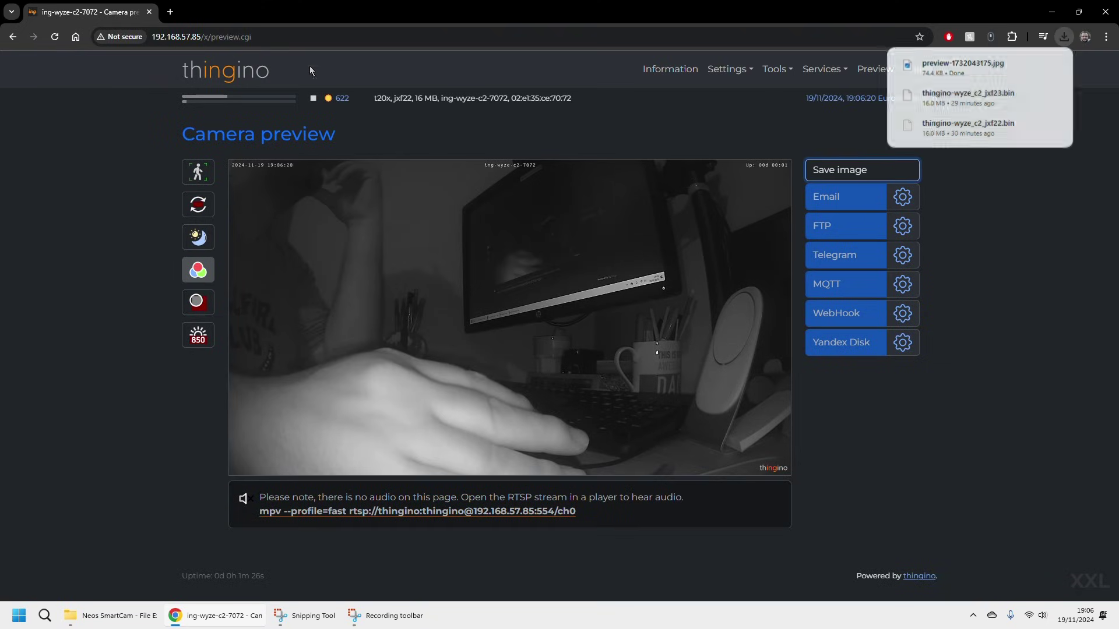
left_click(198, 172)
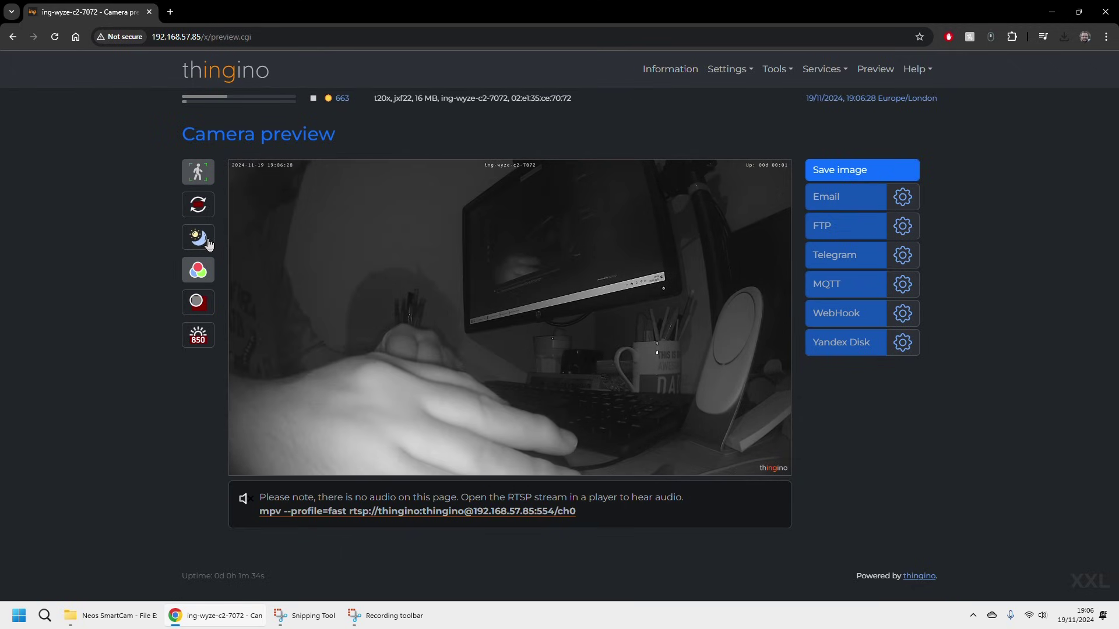
left_click(198, 238)
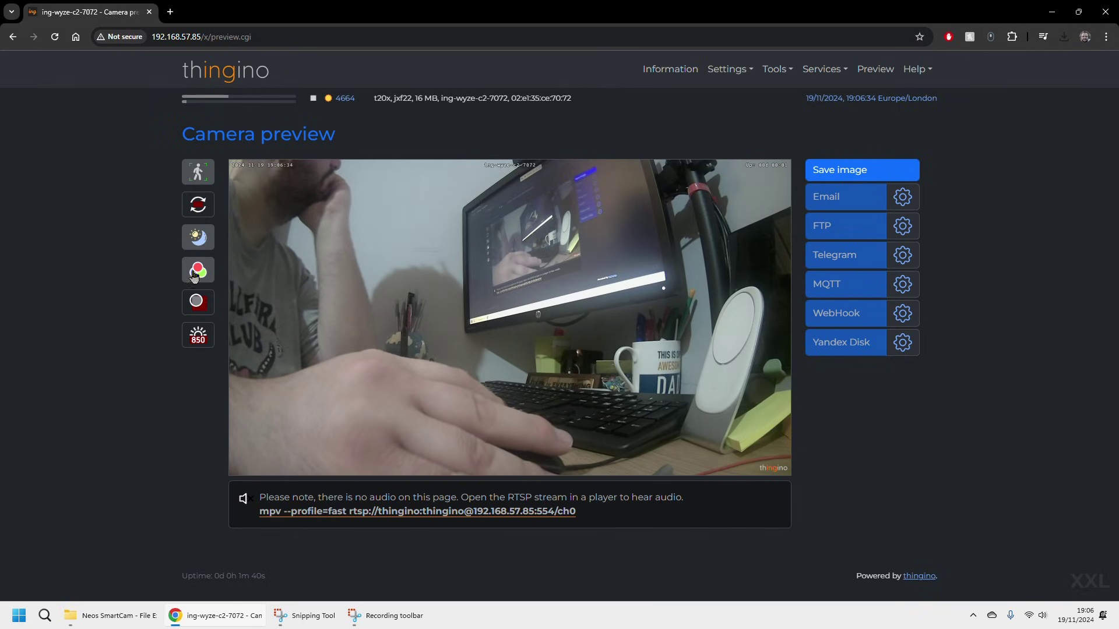
left_click(733, 70)
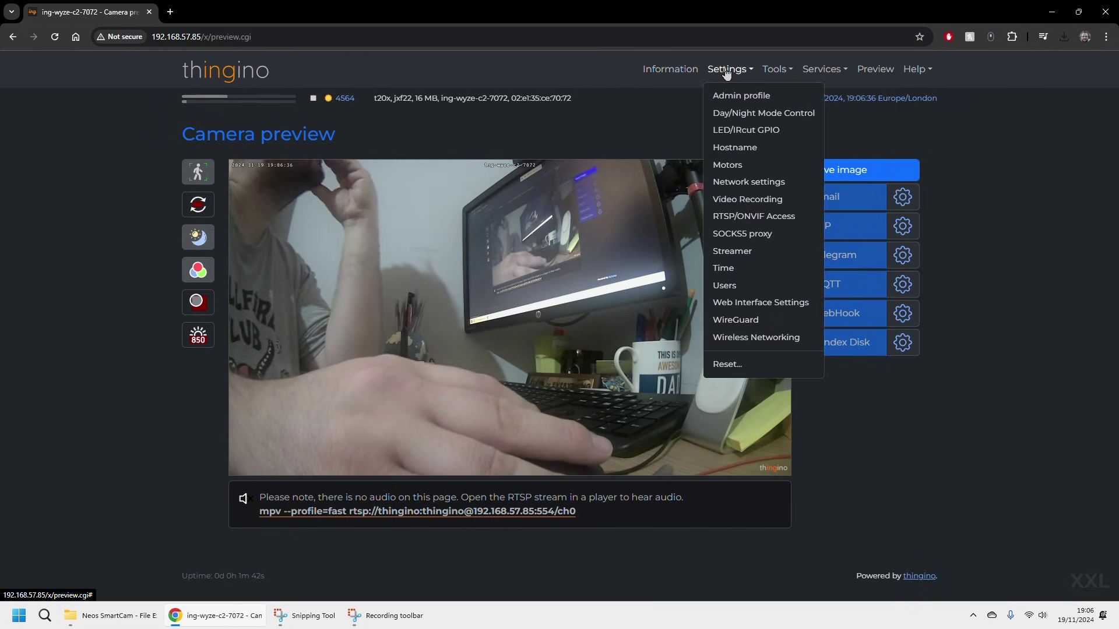
left_click(775, 199)
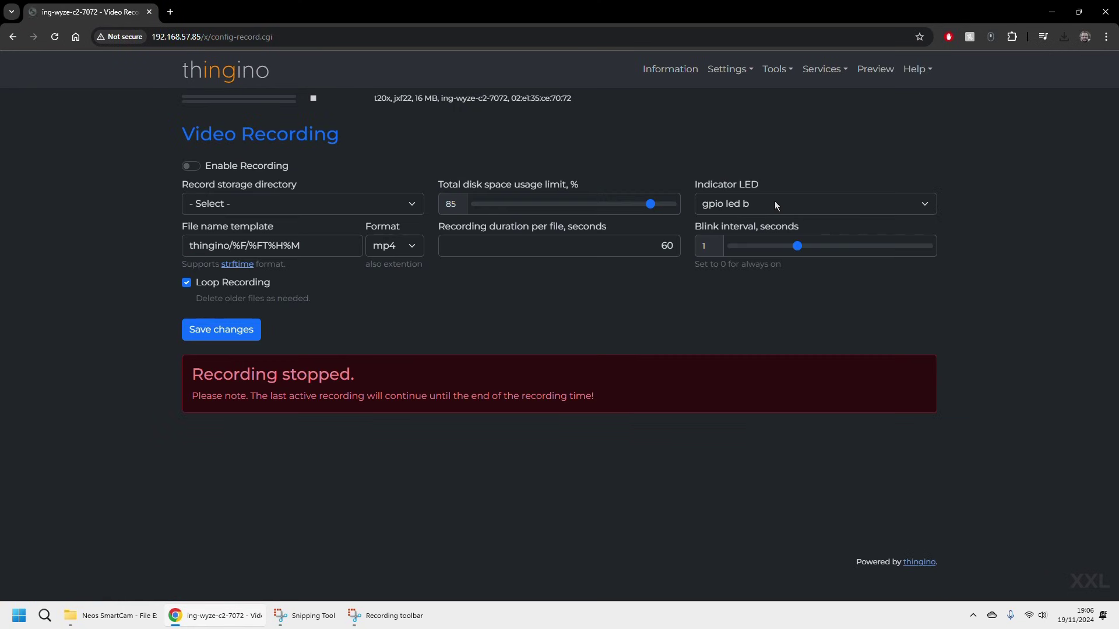
Set the recording storage to /mnt/mmcblk0p1 and turn video recording on.
left_click(394, 204)
left_click(294, 235)
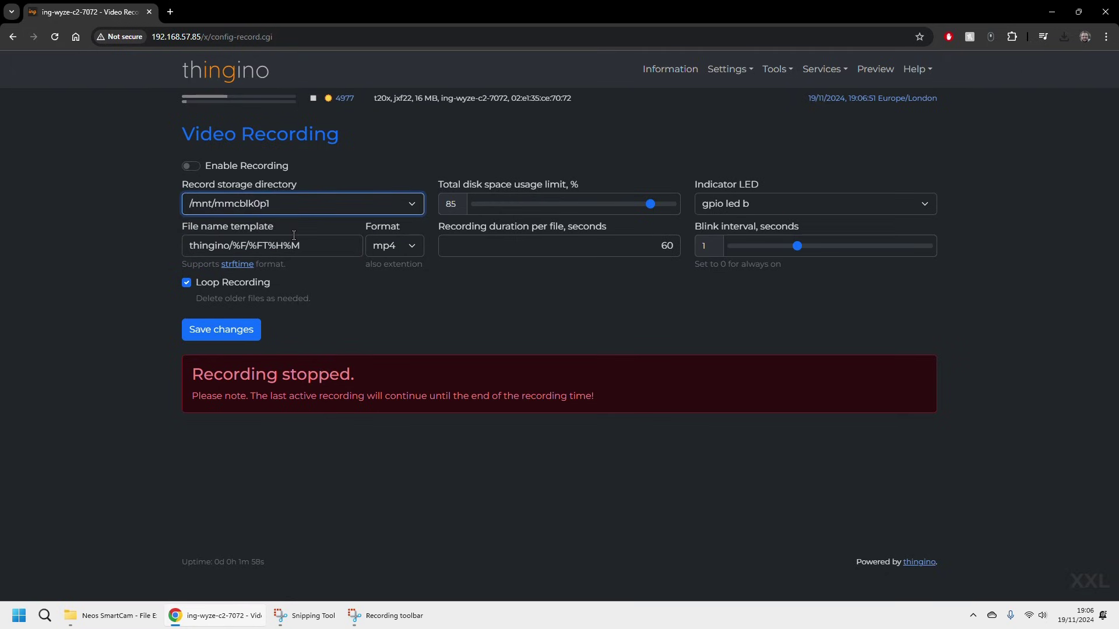
left_click(412, 247)
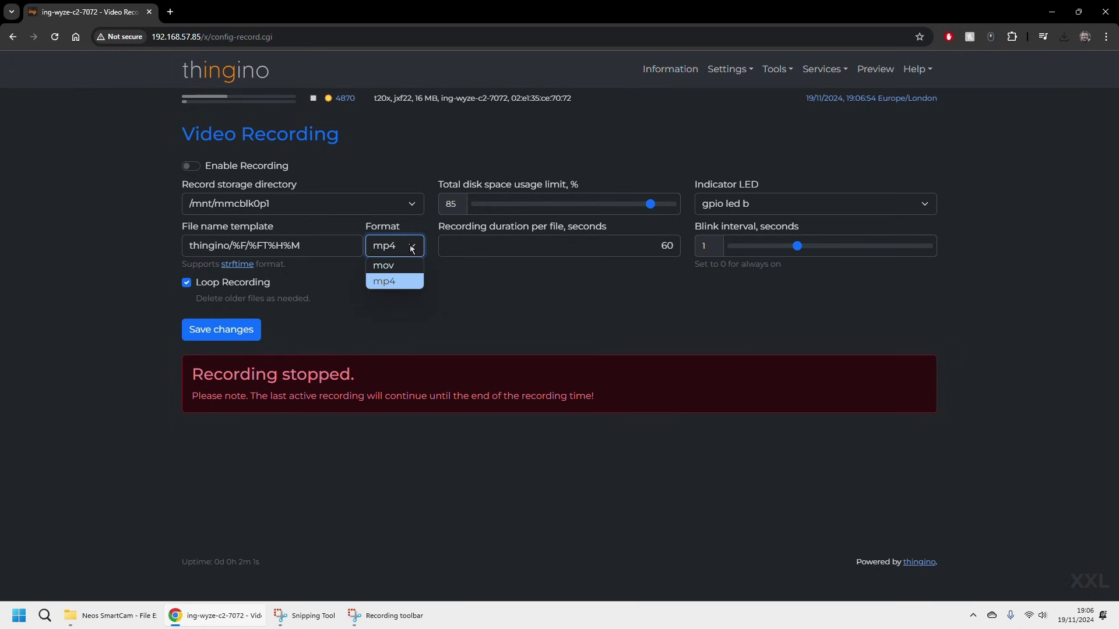
left_click(412, 247)
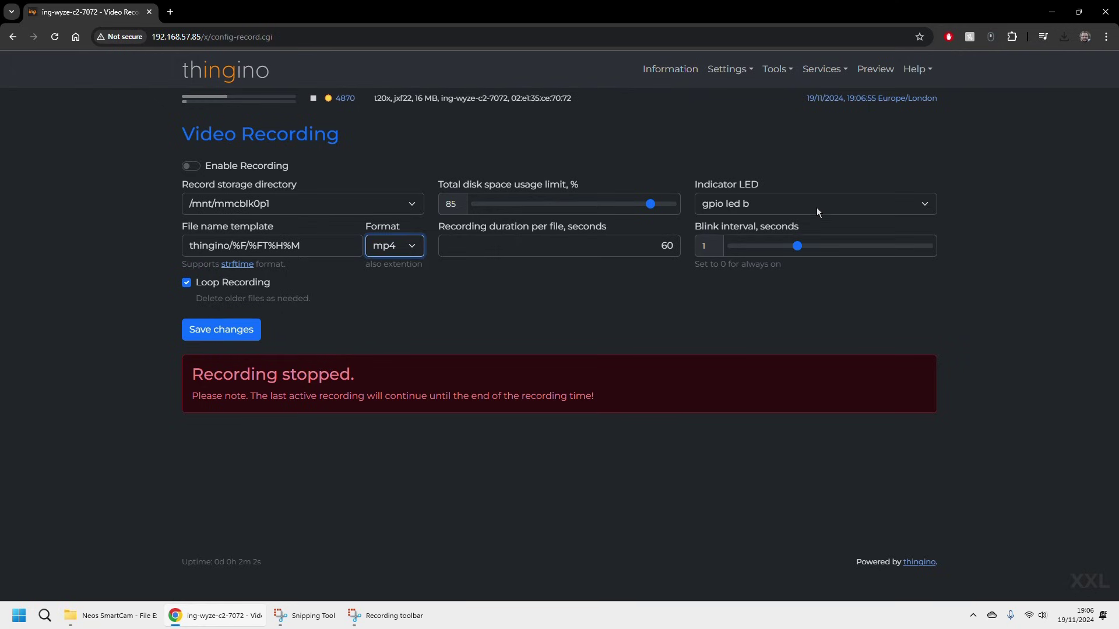
left_click(193, 167)
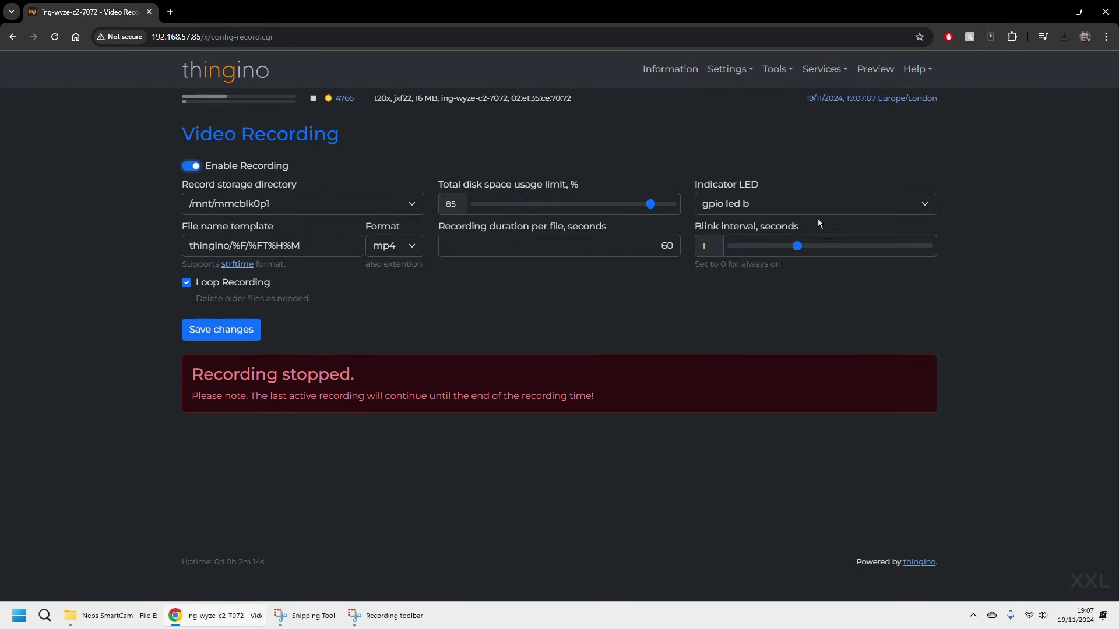
Change the recording format from mp4 to mov and save the recording settings.
left_click(354, 249)
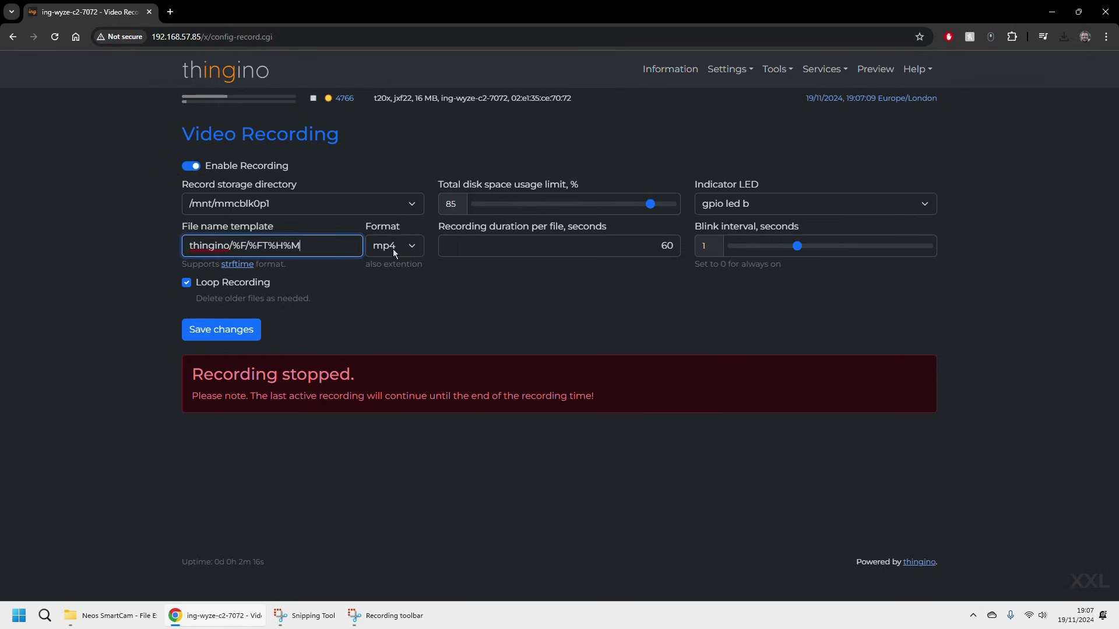
left_click(393, 250)
left_click(526, 299)
left_click(393, 245)
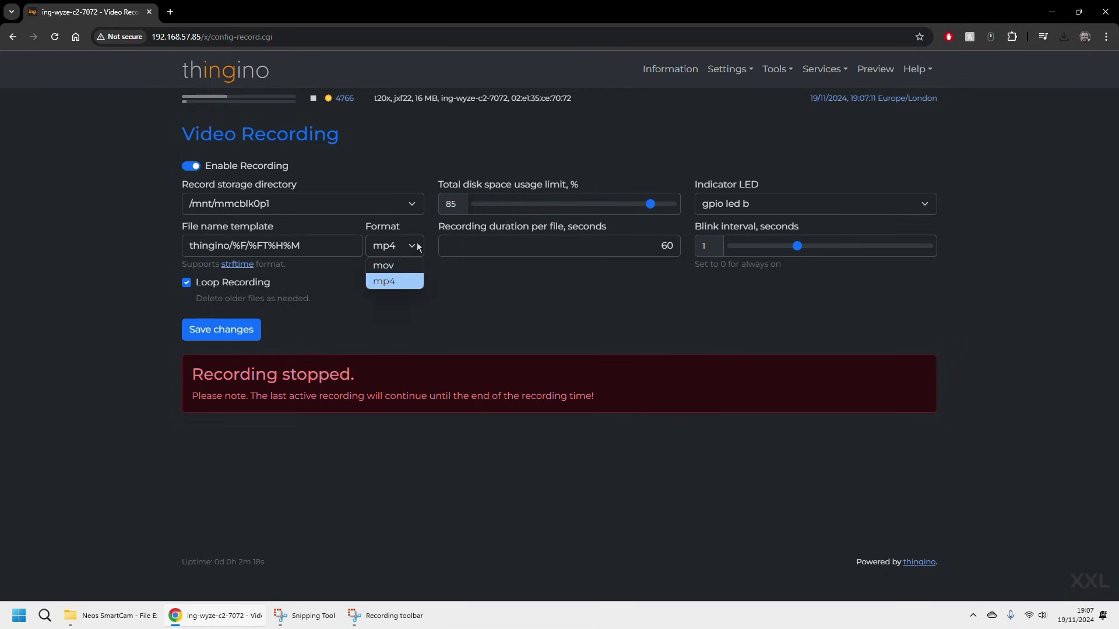
left_click(384, 285)
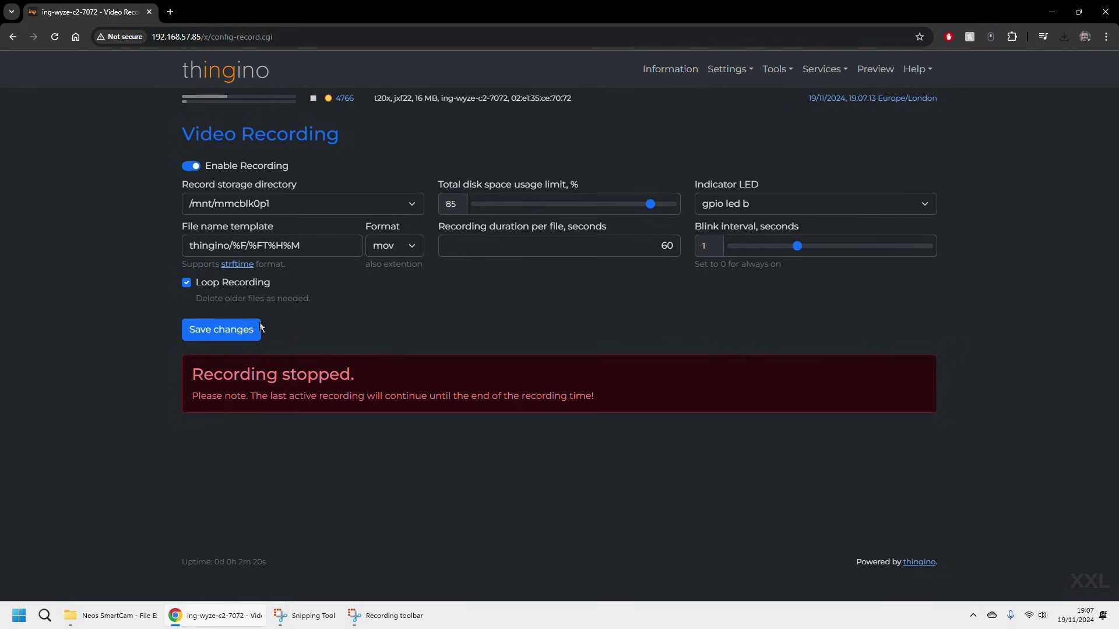
left_click(242, 337)
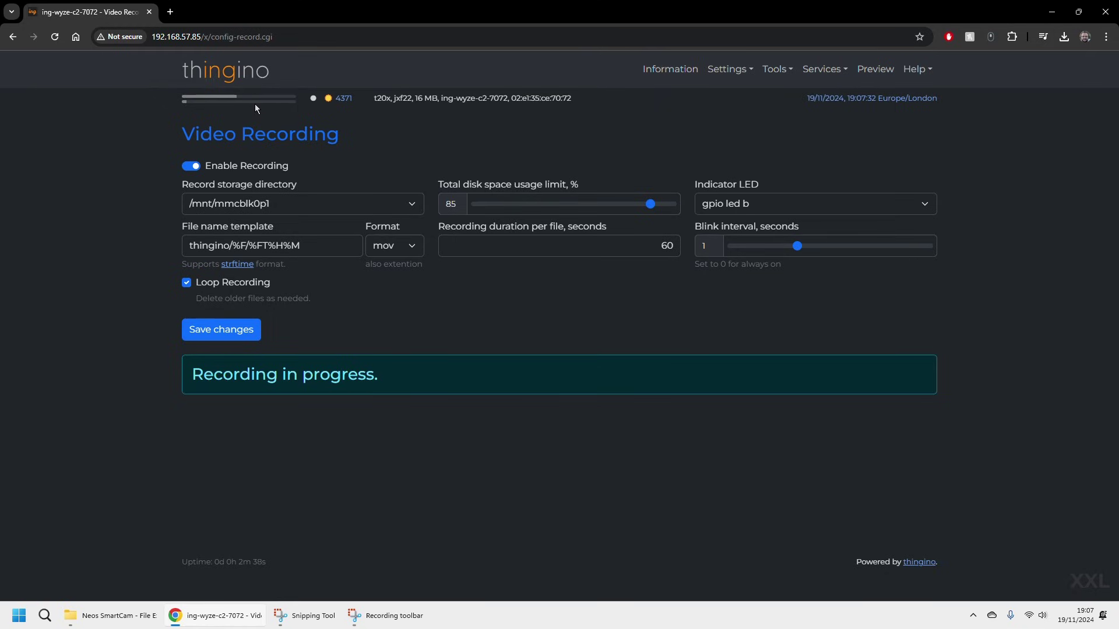
mouse_move(256, 108)
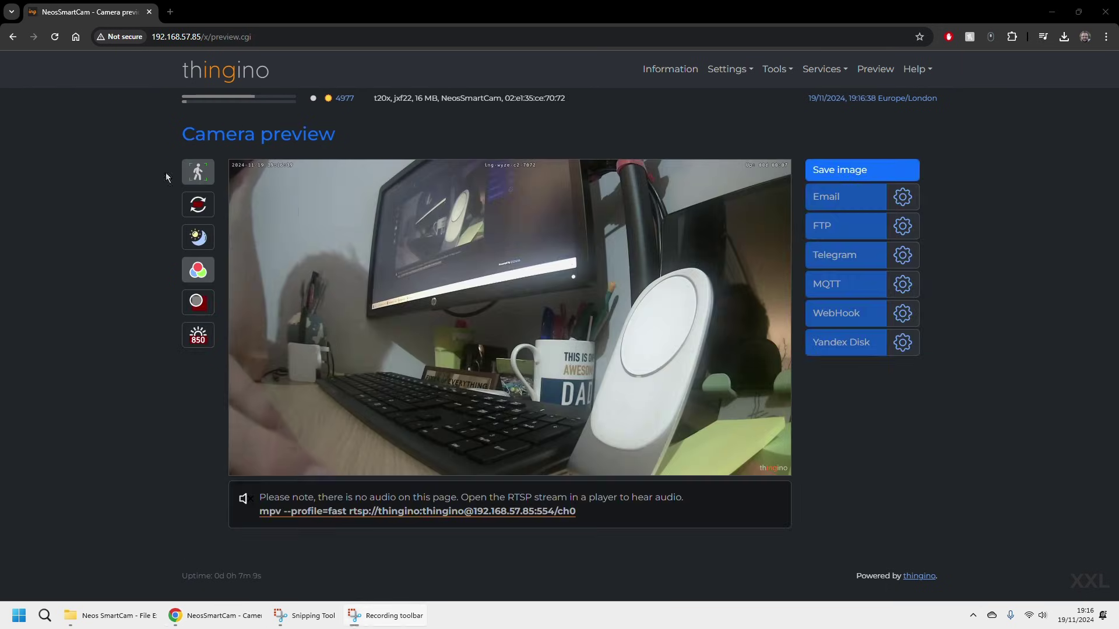
In Tools > File Manager, navigate through mnt/ and mmcblk0p1/ into the thingino/ folder.
left_click(774, 70)
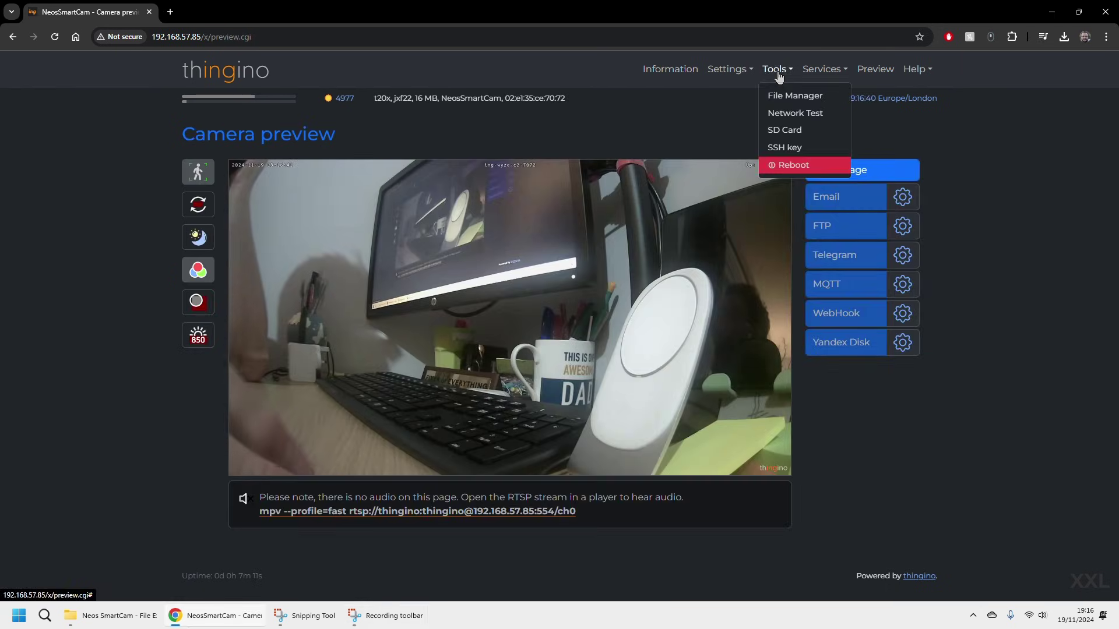
left_click(801, 100)
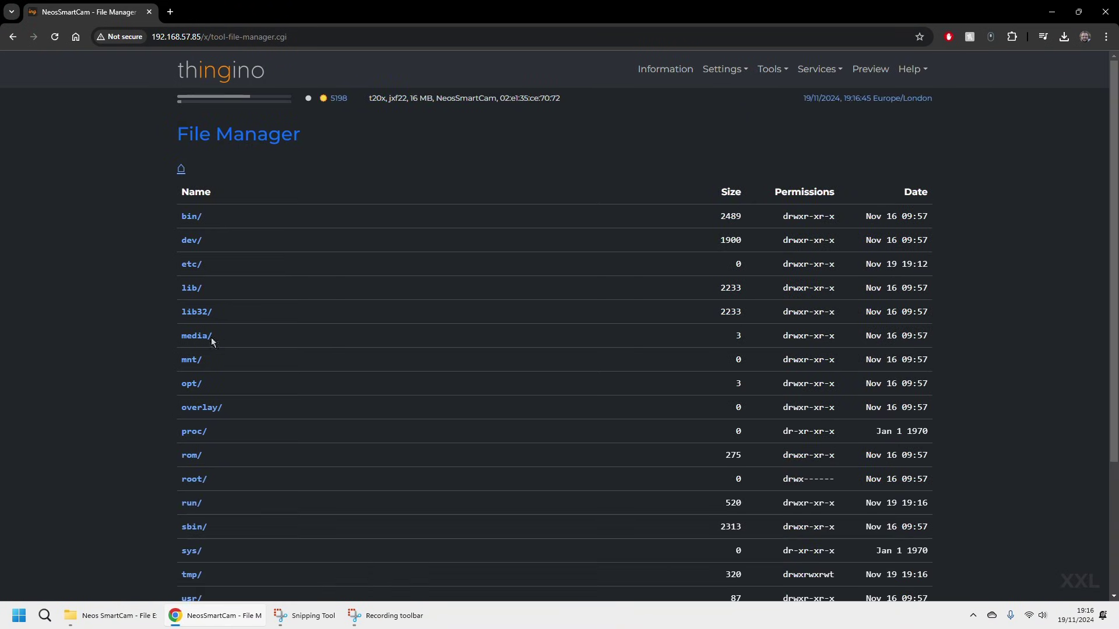
left_click(197, 365)
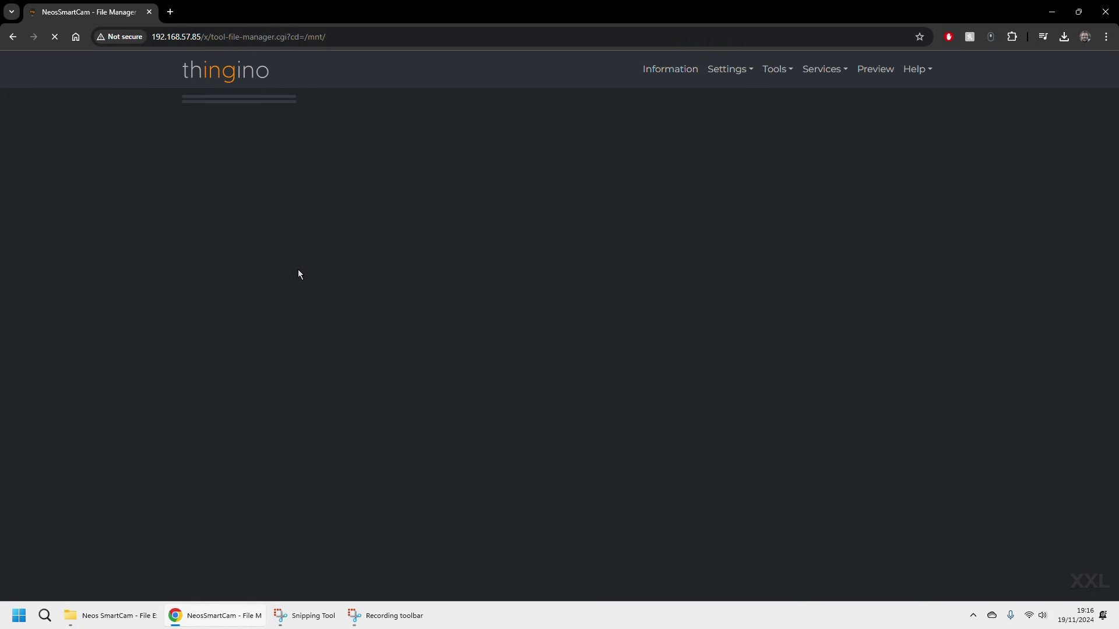
left_click(224, 217)
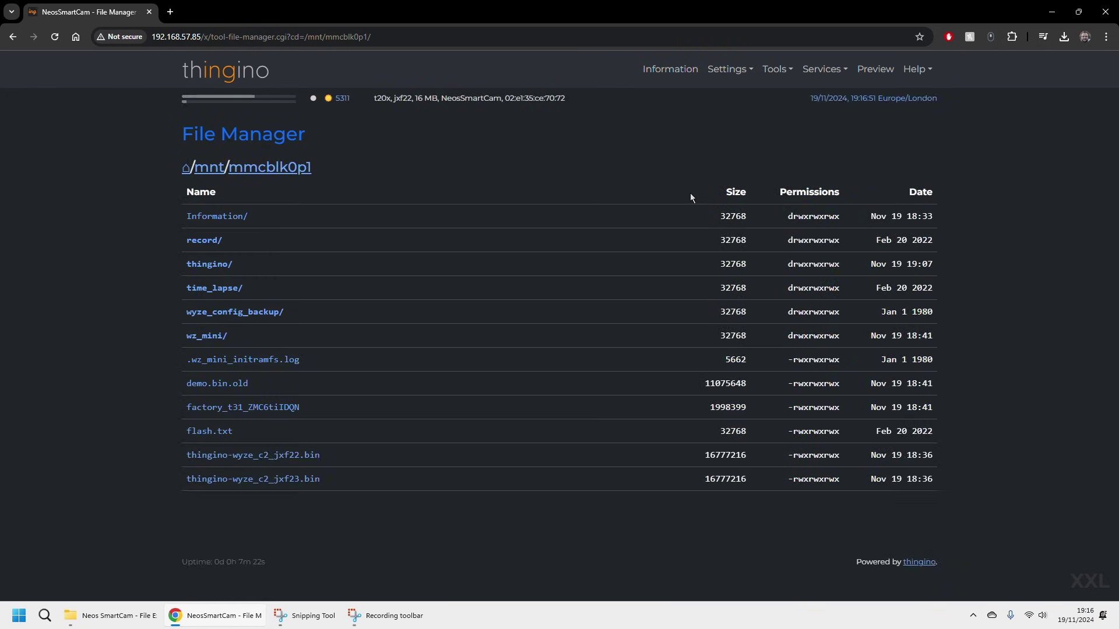
left_click(208, 265)
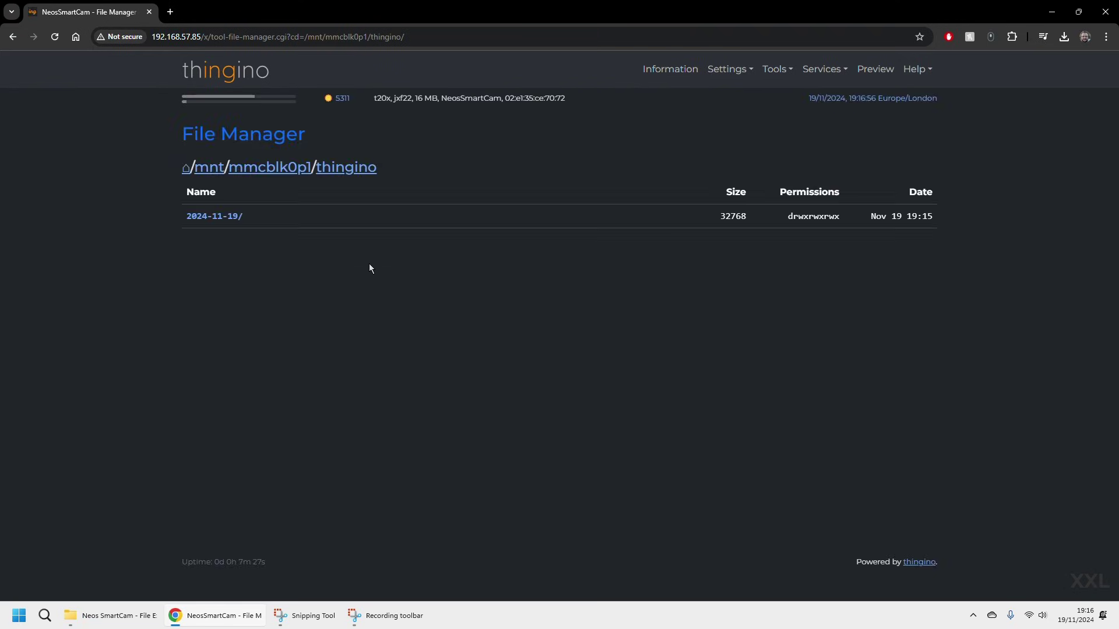
Save 2024-11-19T1910.mov from the 2024-11-19 folder and open the download in VLC.
left_click(233, 217)
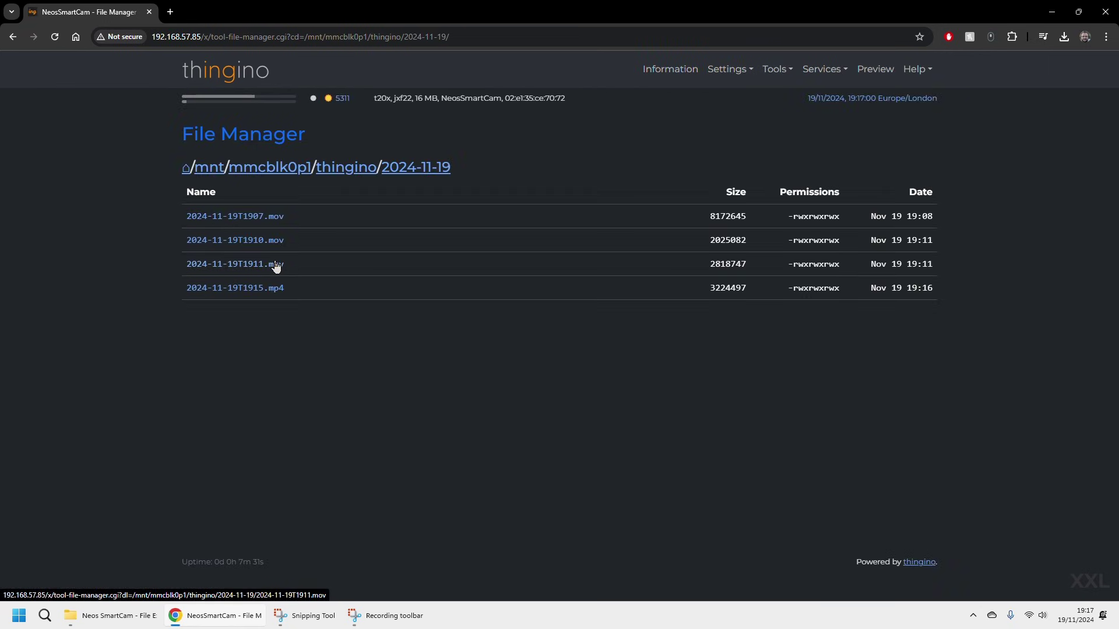
left_click(236, 245)
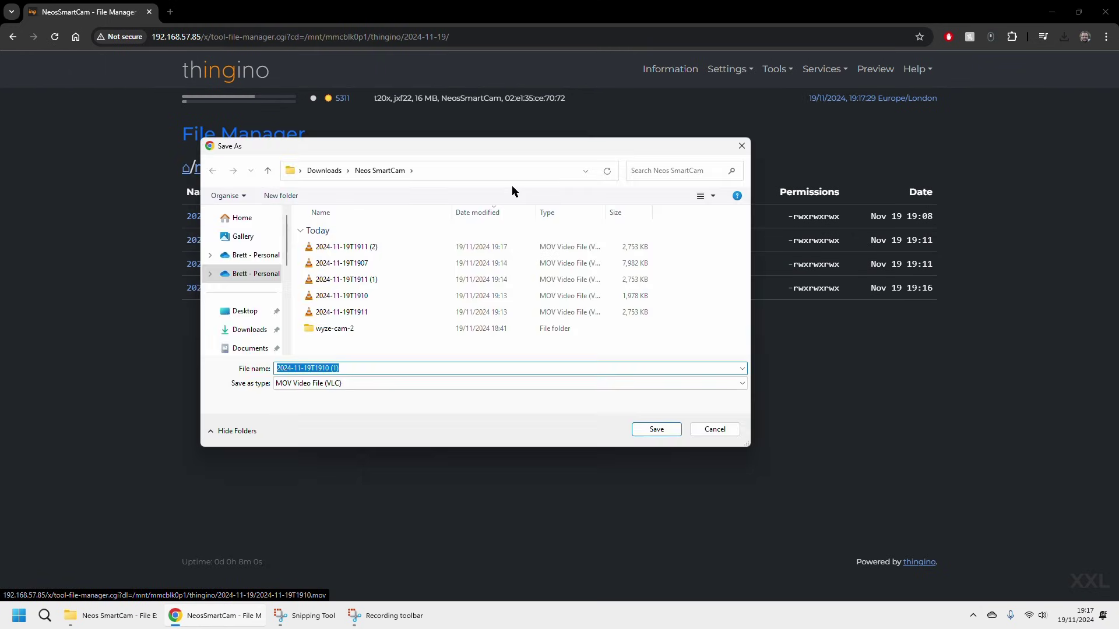
left_click(655, 431)
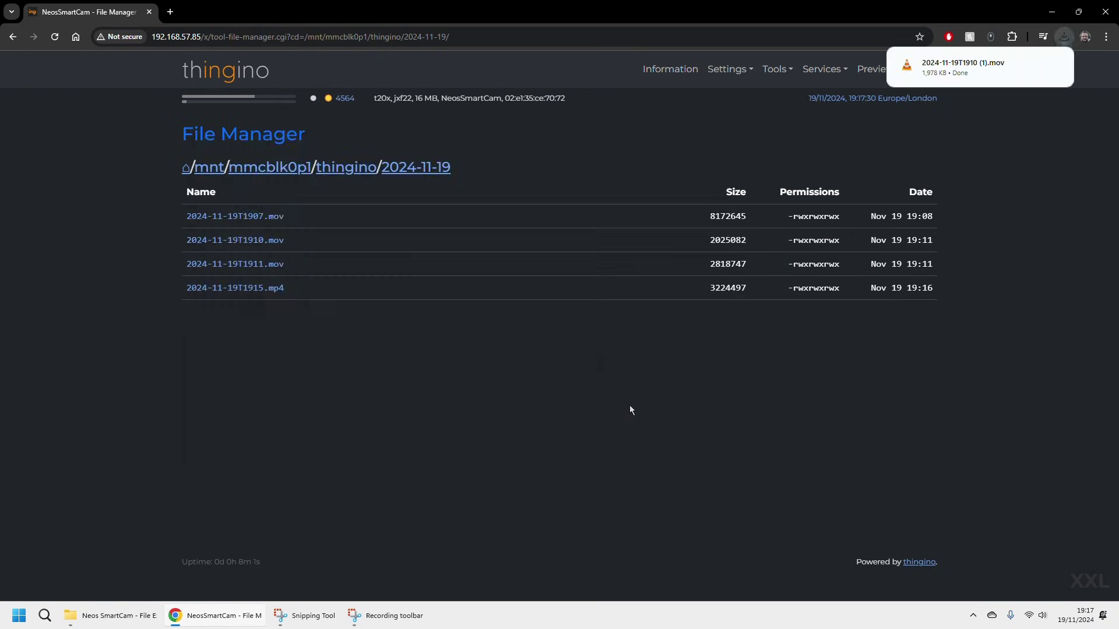
left_click(947, 77)
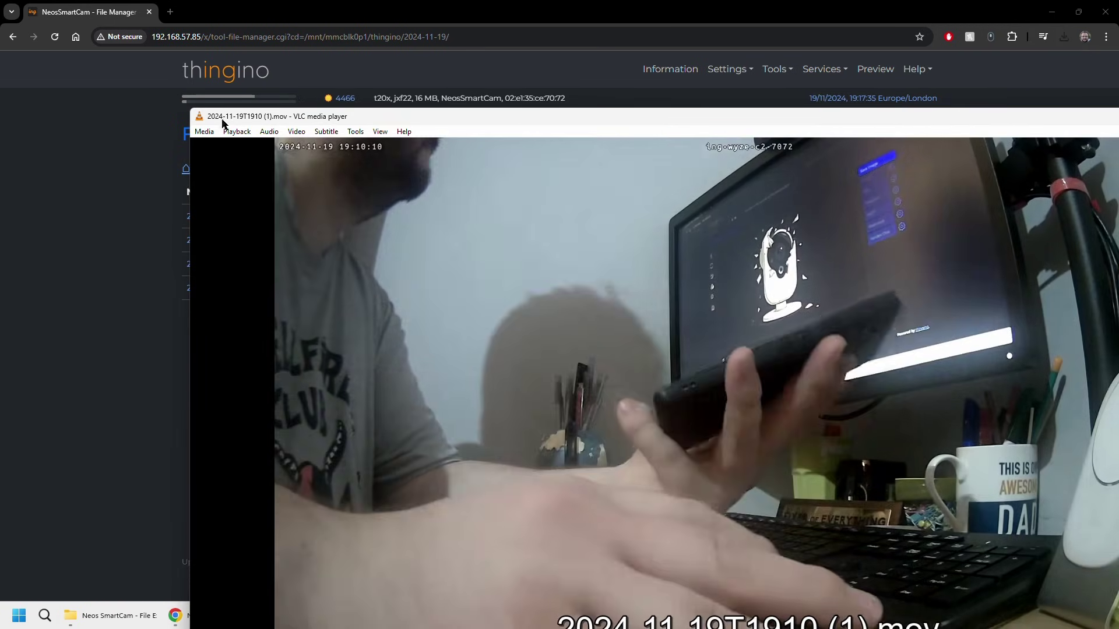
left_click(207, 133)
Quit VLC from its Media menu to return to the 2024-11-19 File Manager listing.
left_click(249, 310)
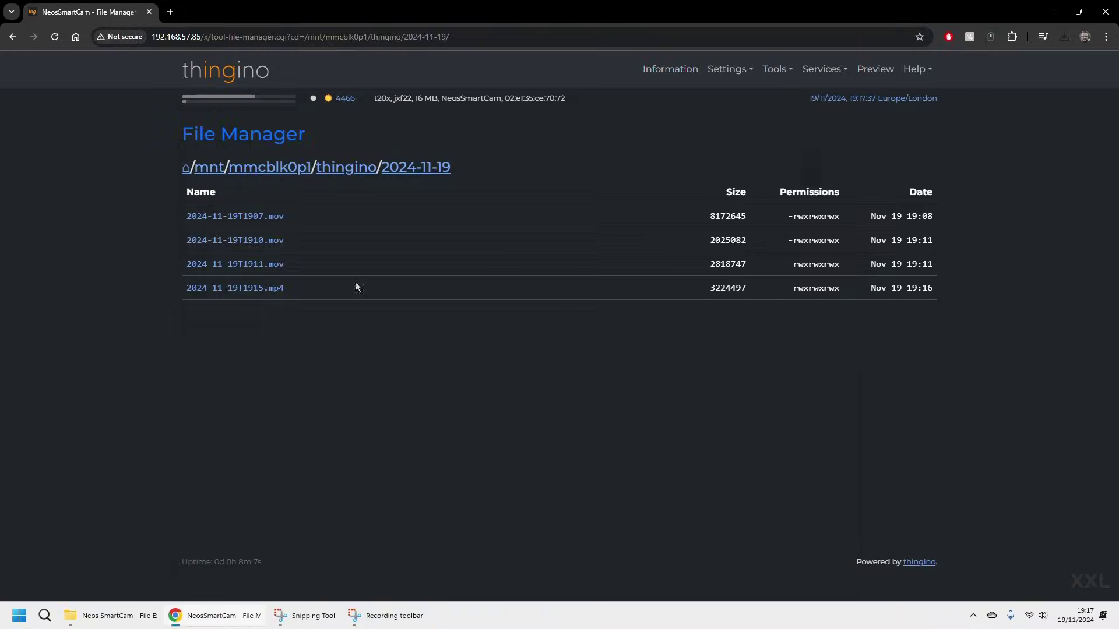